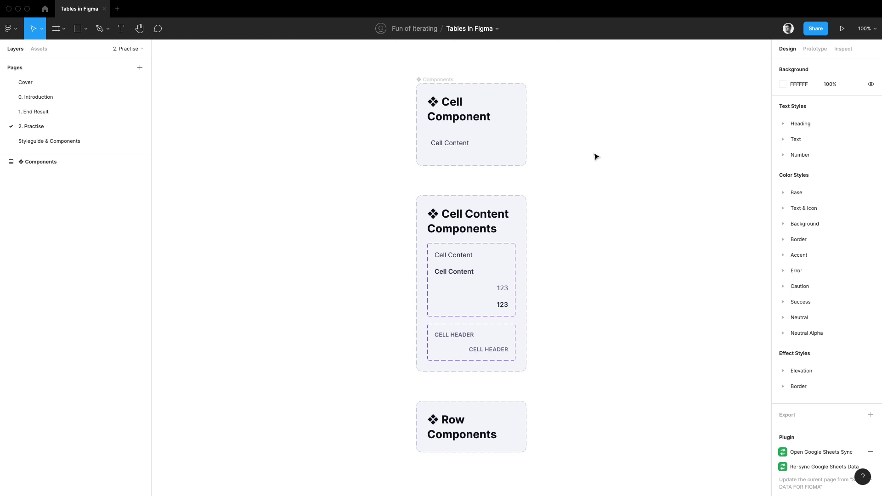
Pull a Cell instance out of the Components frame and duplicate it into three cells
left_click_drag(256, 159, 498, 161)
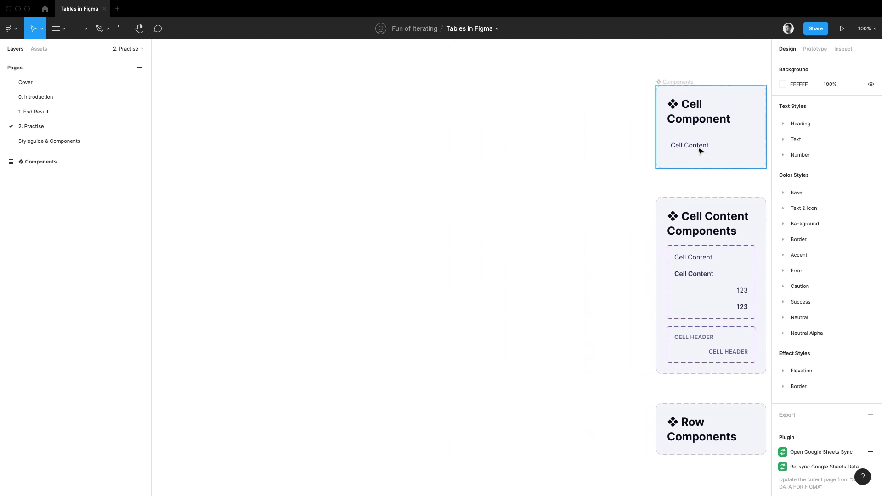
double_click(733, 149)
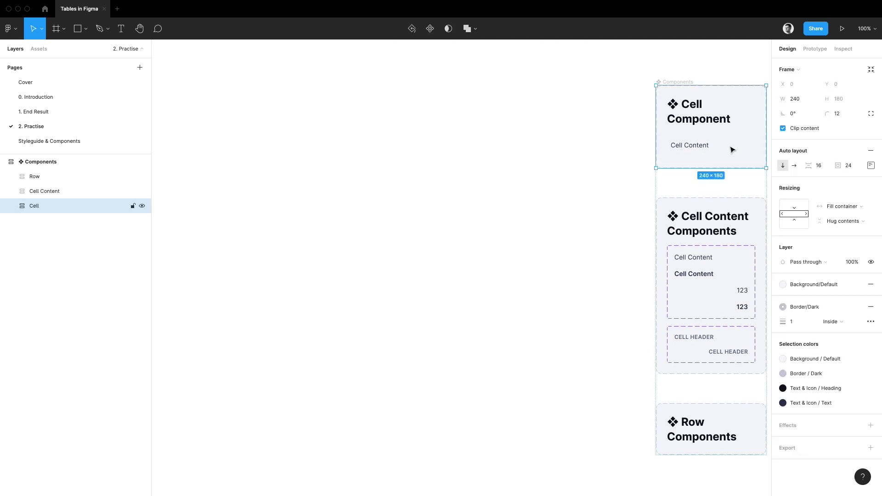
left_click_drag(736, 151, 401, 151)
key("super+d")
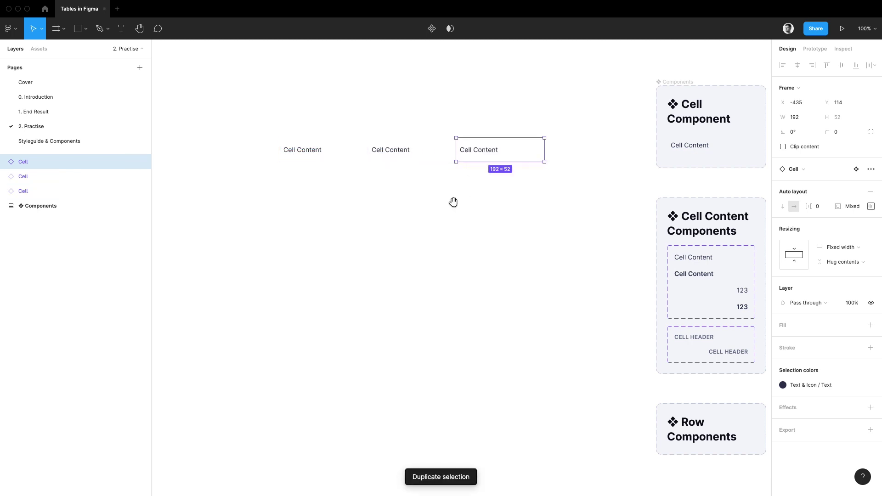
scroll(453, 199, "up", 1)
scroll(453, 199, "left", 1)
Wrap the three cells in a horizontal auto-layout frame aligned left and vertically centred
left_click_drag(271, 146, 583, 216)
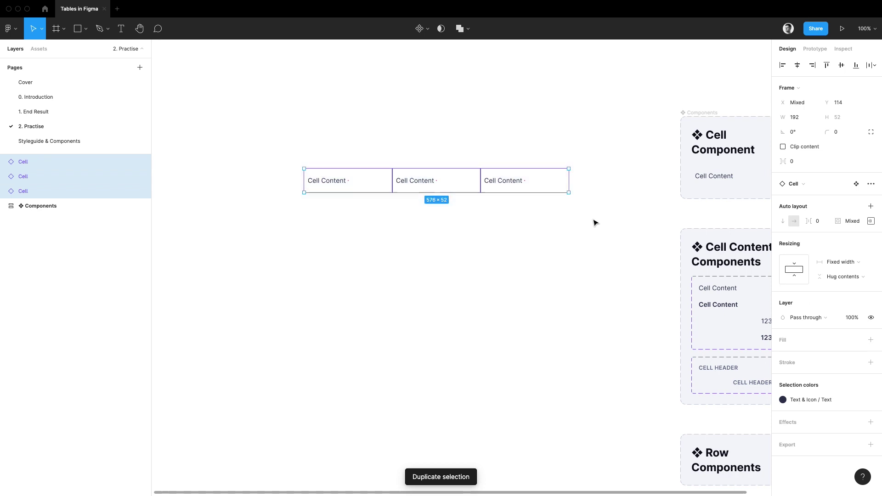
key("shift+a")
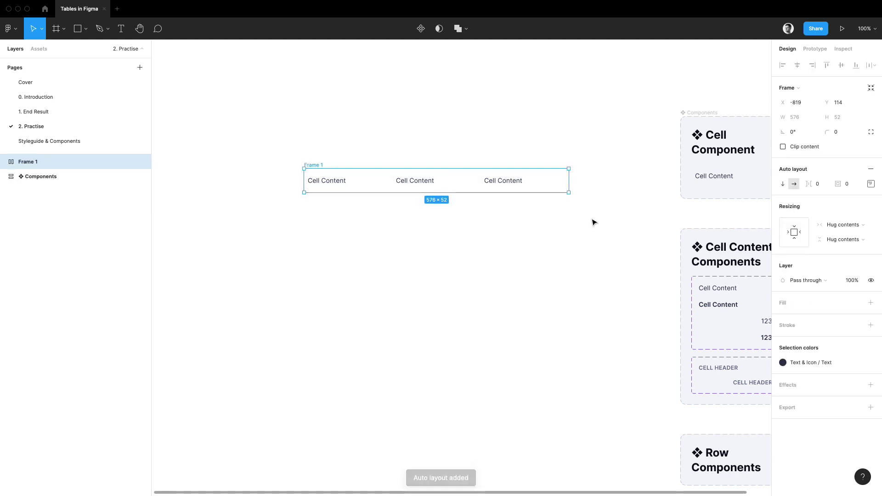
left_click(871, 184)
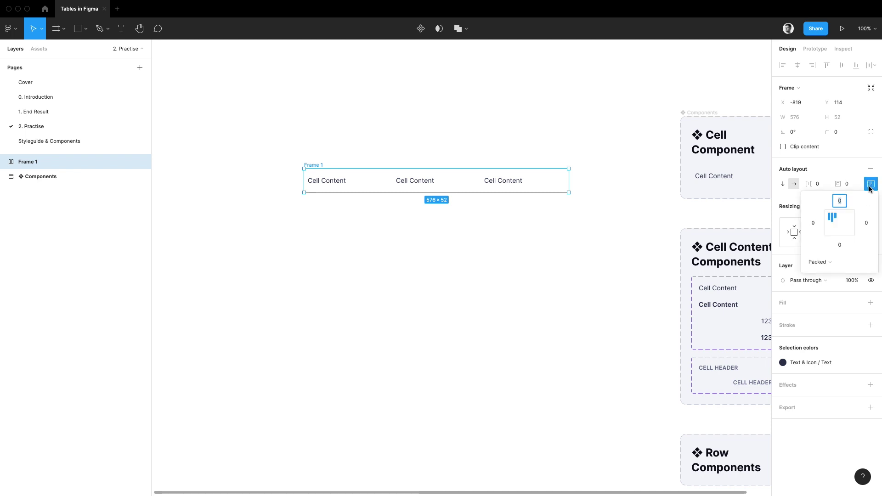
left_click(832, 224)
left_click(426, 182)
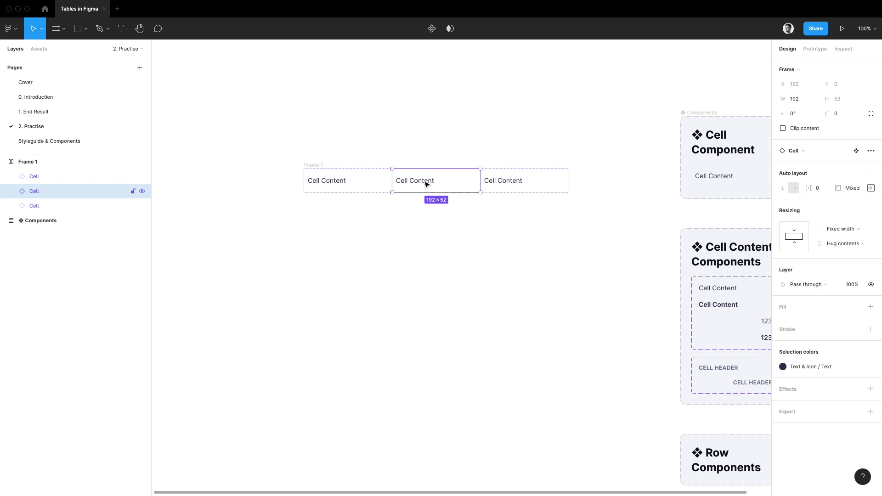
double_click(426, 182)
key("Right")
type("asd jas sakjasdk jadsjk asdkj")
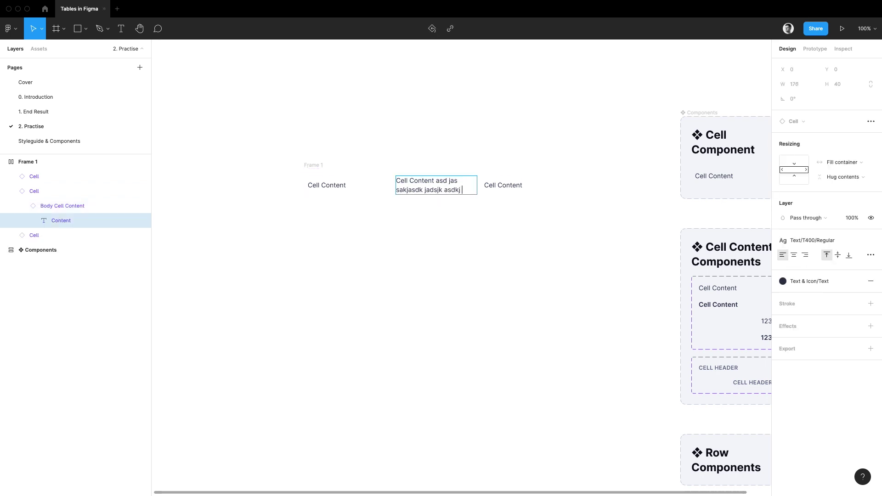
left_click(325, 166)
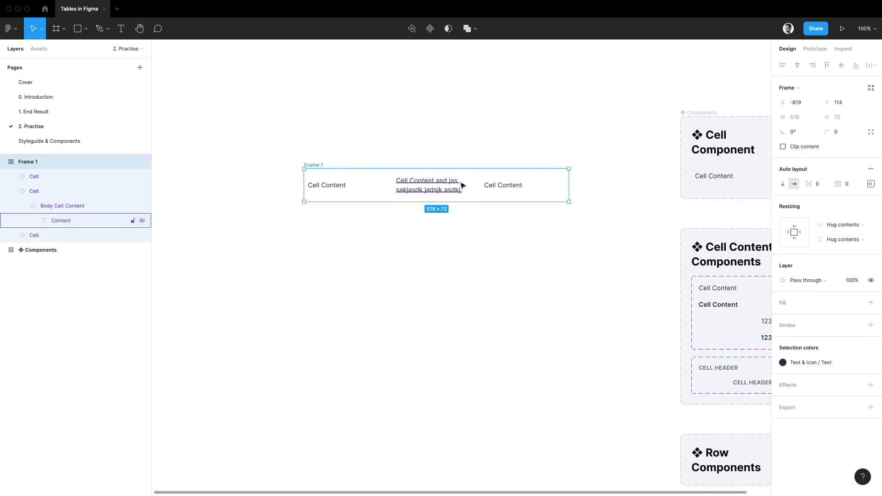
key("super+y")
scroll(460, 181, "up", 3)
left_click_drag(226, 184, 665, 190)
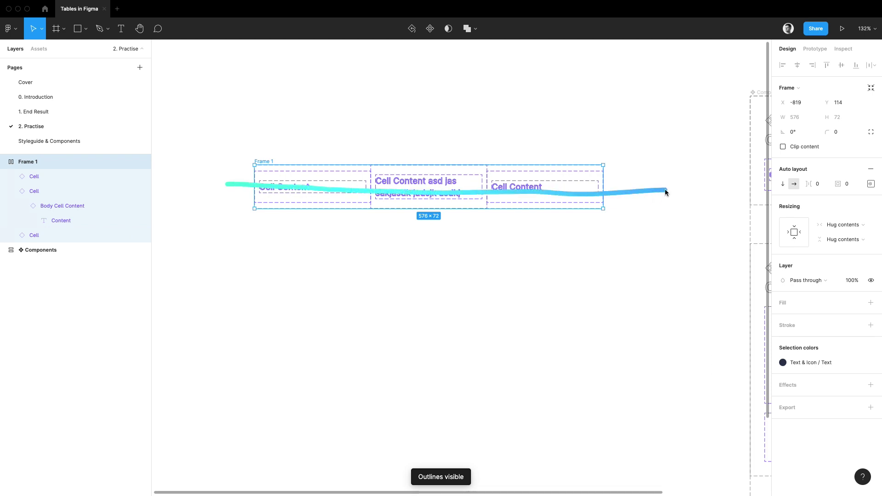
key("super+z")
key("super+z")
left_click(654, 167)
scroll(654, 167, "down", 5)
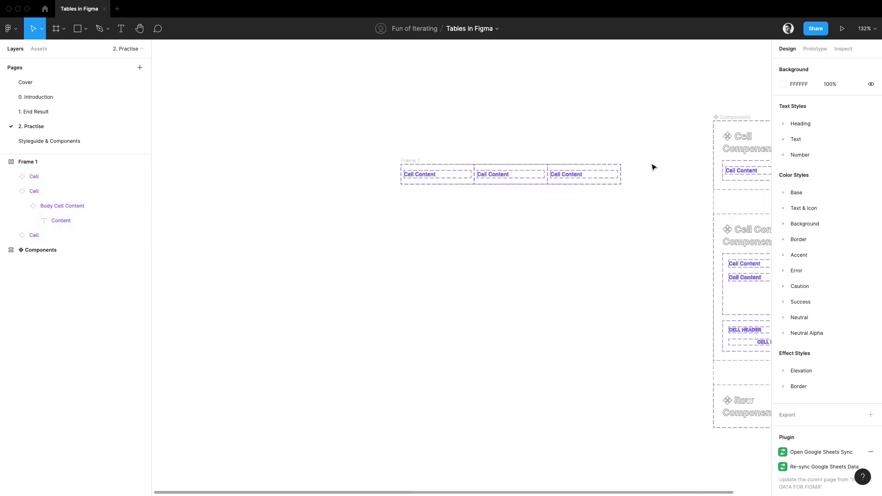
Rename the row frame to 'Default Content' and turn it into a component
key("super+y")
left_click(528, 166)
scroll(638, 156, "up", 4)
key("super+r")
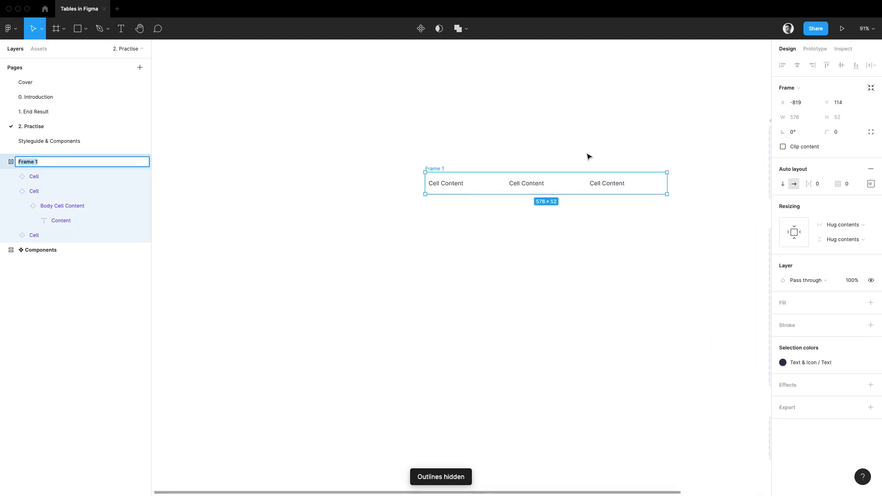
type("Default Content")
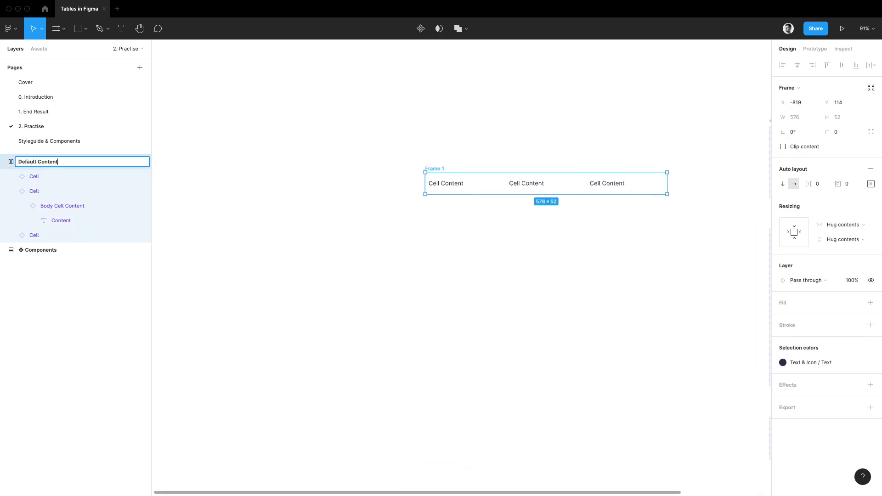
key("Return")
key("alt+super+k")
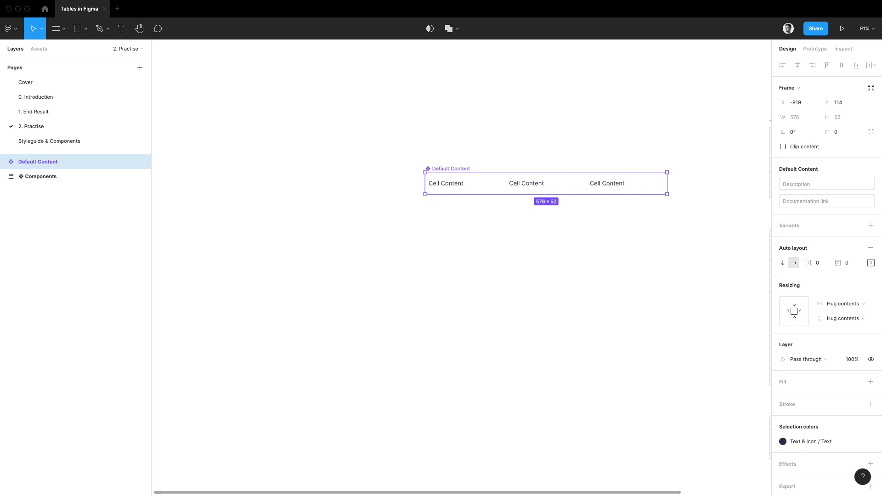
Set the three cells inside Default Content to Fill container width
scroll(574, 153, "right", 2)
key("Return")
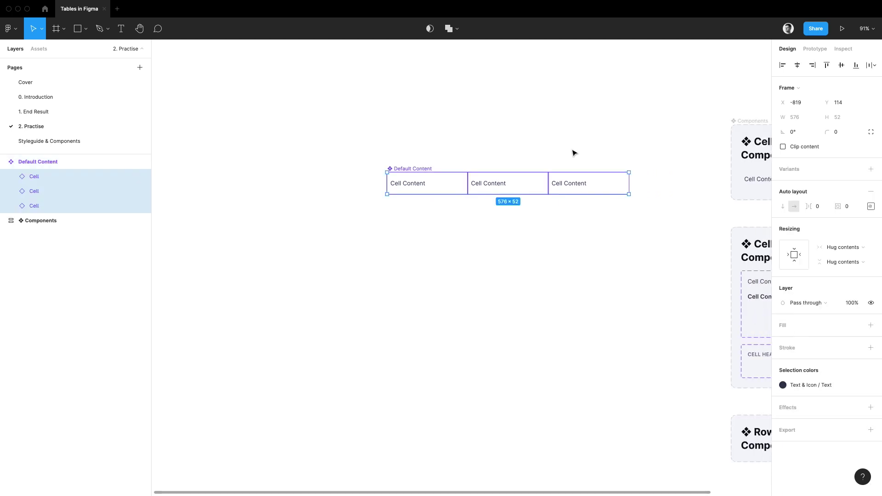
left_click(850, 231)
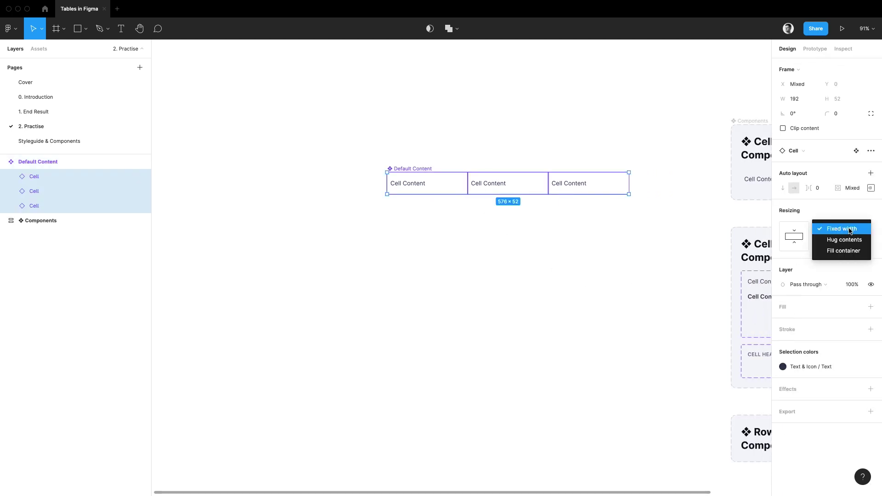
left_click(835, 253)
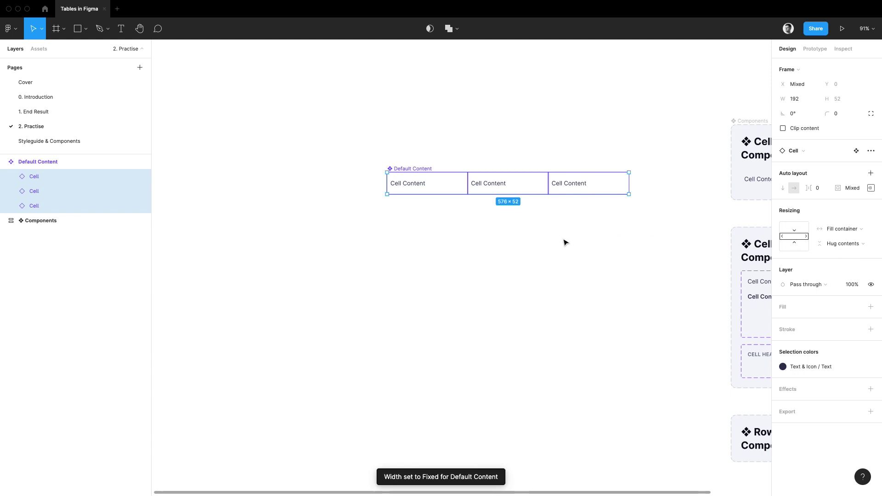
scroll(565, 243, "down", 5)
left_click(598, 246)
Move the Default Content component below the Row Components frame
scroll(483, 207, "right", 7)
left_click(352, 179)
left_click_drag(353, 179, 545, 366)
scroll(459, 299, "up", 2)
scroll(451, 279, "down", 3)
scroll(449, 279, "up", 4)
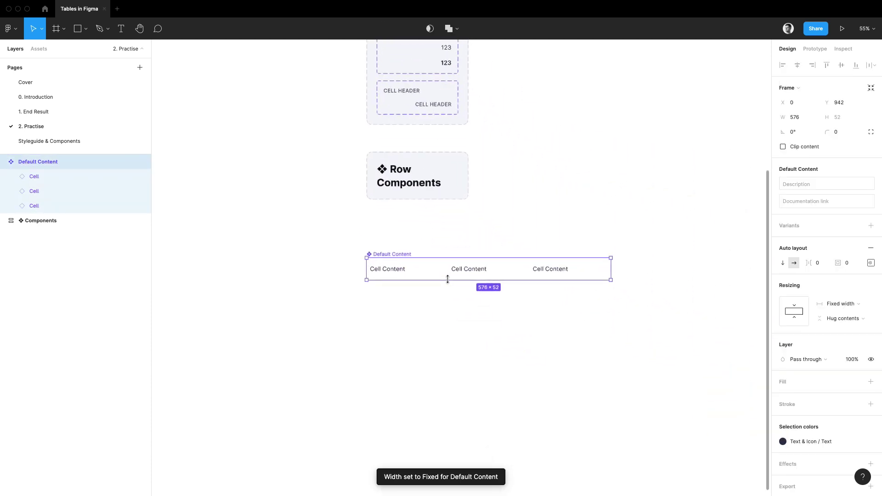
scroll(448, 279, "up", 5)
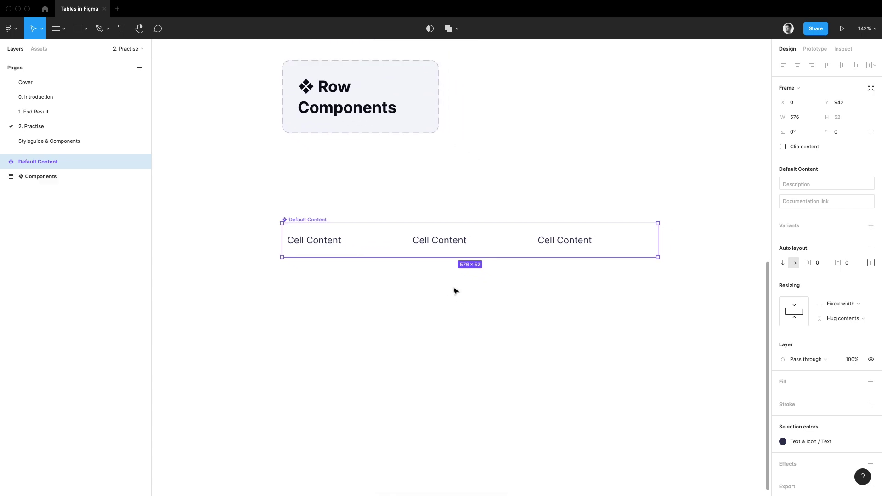
Place a copy of Default Content below it and wrap it in a horizontal auto-layout frame with 0 spacing
left_click_drag(456, 291, 455, 261)
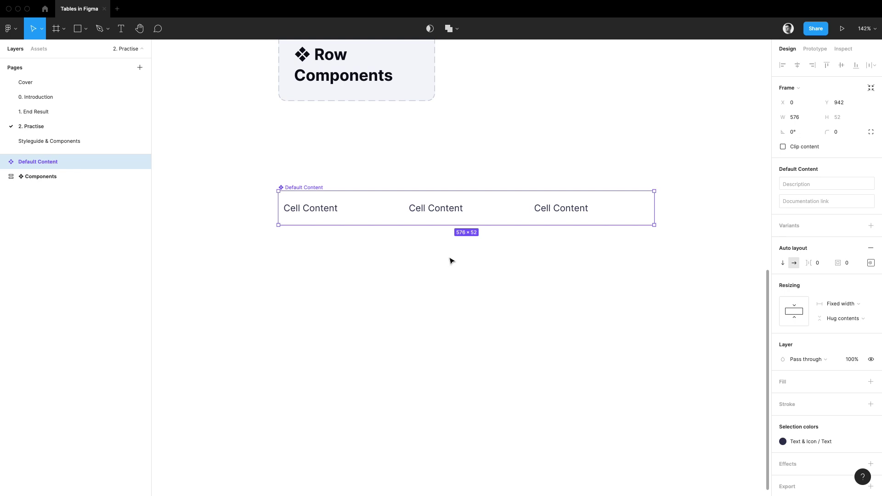
left_click_drag(391, 208, 393, 272)
key("shift+a")
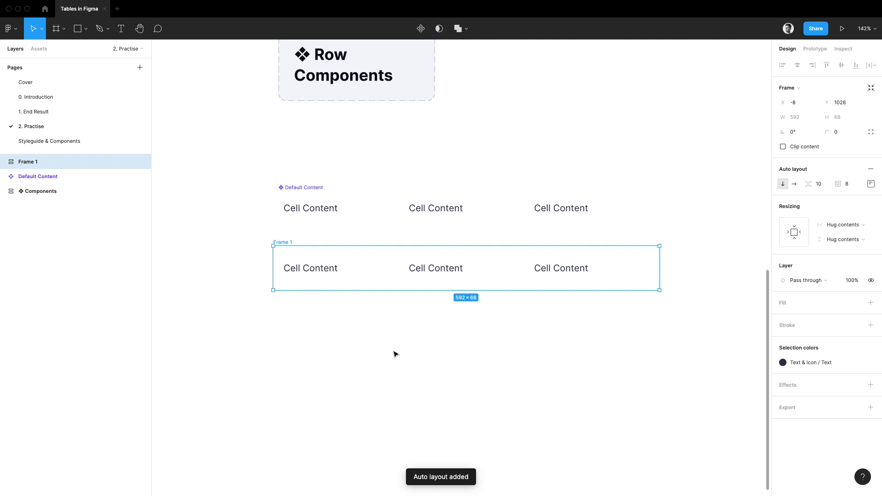
left_click(795, 184)
left_click(824, 187)
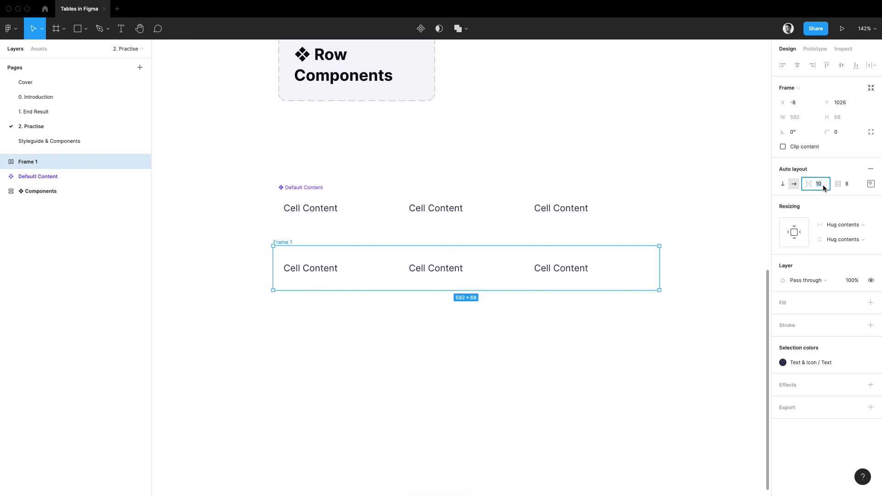
type("0")
key("Tab")
key("Return")
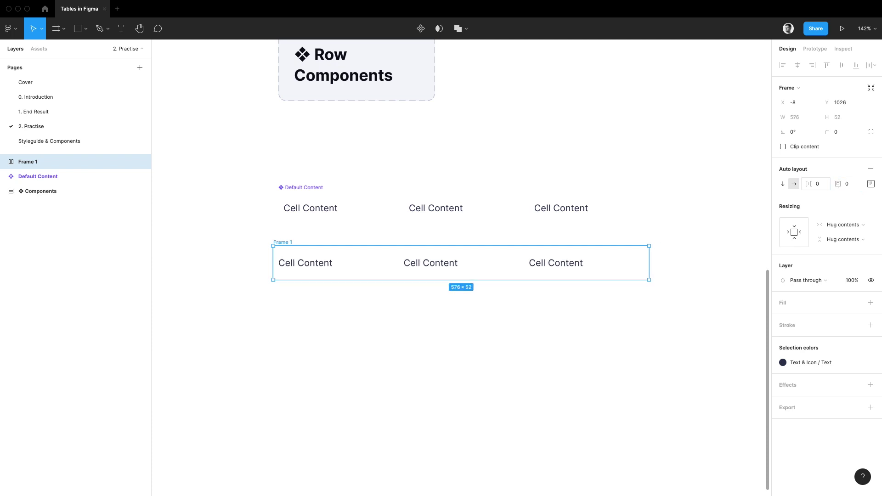
Give the new frame 0 vertical and 8 horizontal padding, making it 592×52
left_click(857, 186)
type("0,8")
key("Return")
key("super+y")
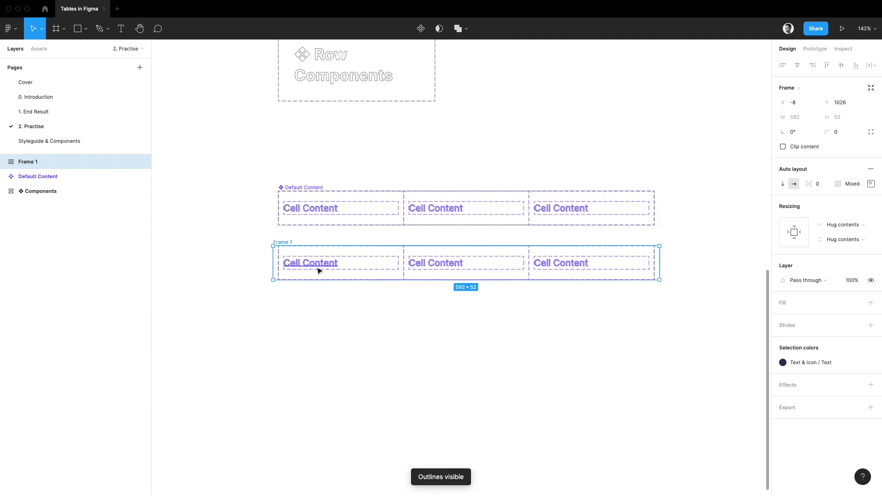
scroll(320, 270, "up", 5)
mouse_move(486, 261)
left_mouse_down()
mouse_move(503, 256)
mouse_move(492, 258)
left_mouse_up()
mouse_move(270, 259)
left_mouse_down()
mouse_move(259, 257)
mouse_move(267, 266)
left_mouse_up()
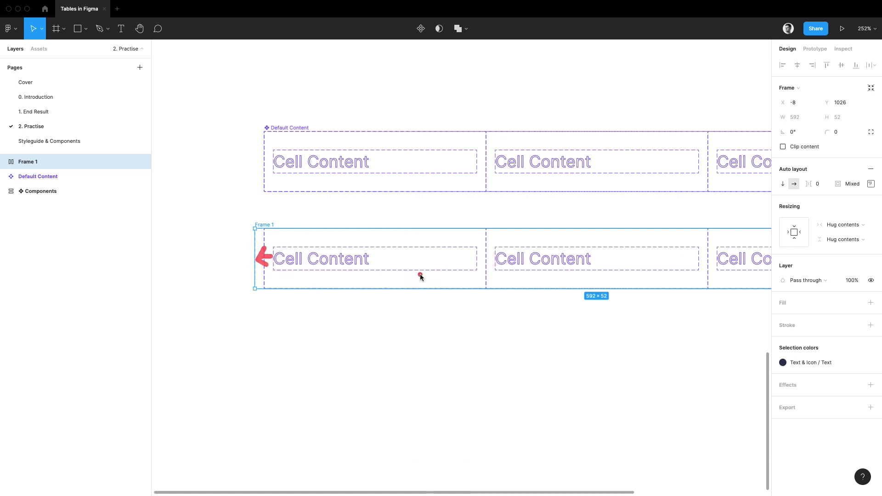
scroll(453, 277, "down", 5)
key("super+y")
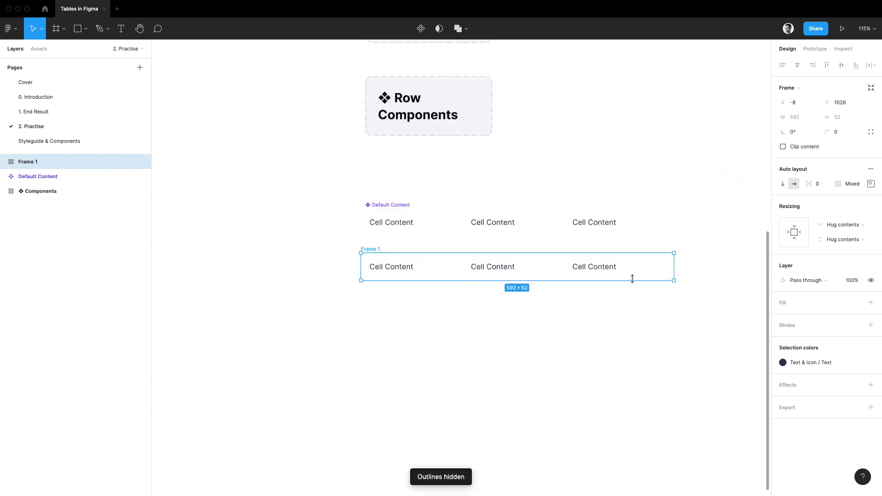
scroll(632, 278, "up", 3)
left_click(871, 184)
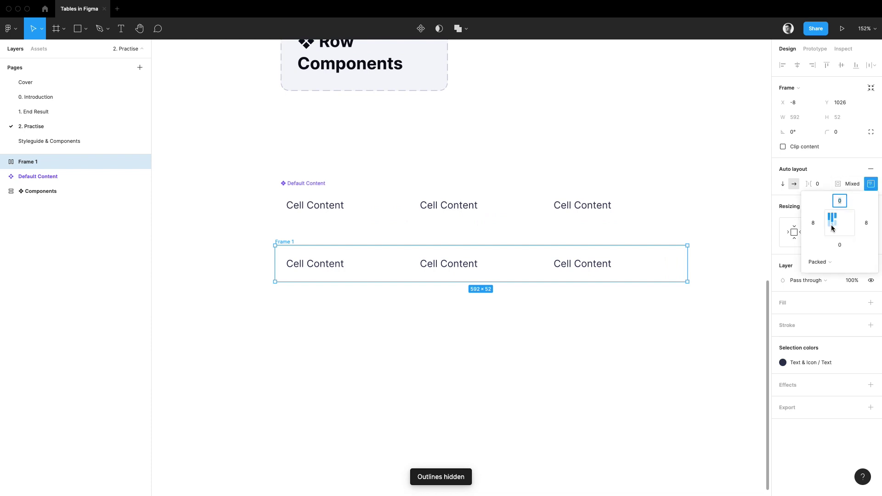
left_click(866, 188)
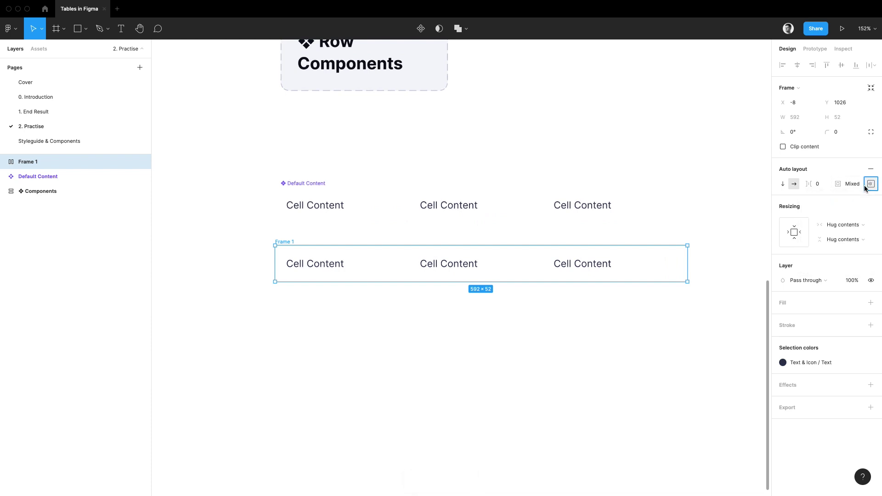
Rename the wrapper frame 'Row' and set its Default Content instance to Fill container width
key("ctrl+r")
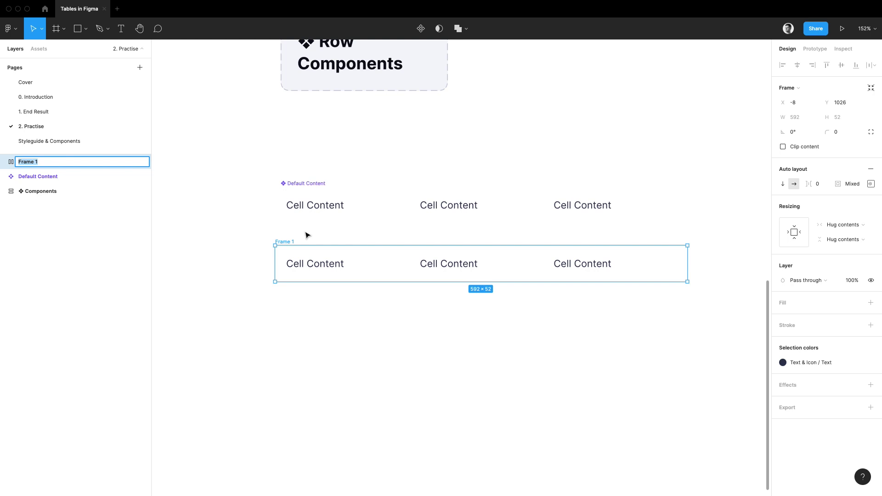
type("Row")
key("Return")
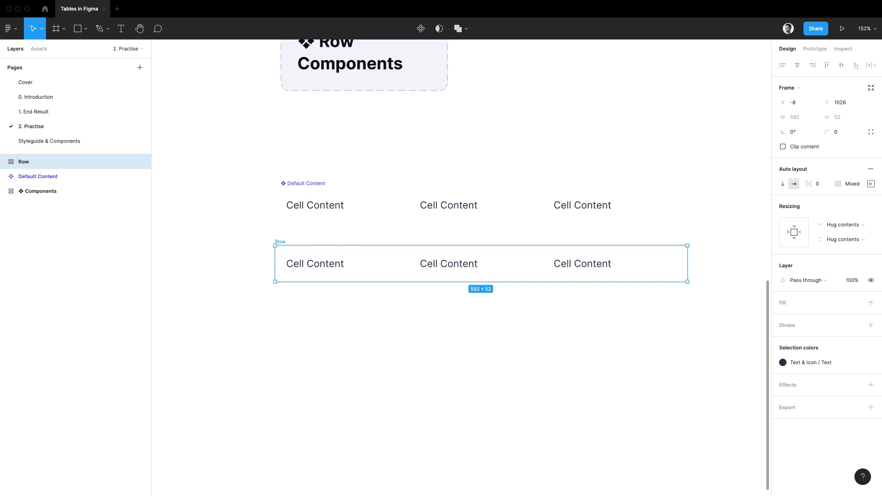
key("Return")
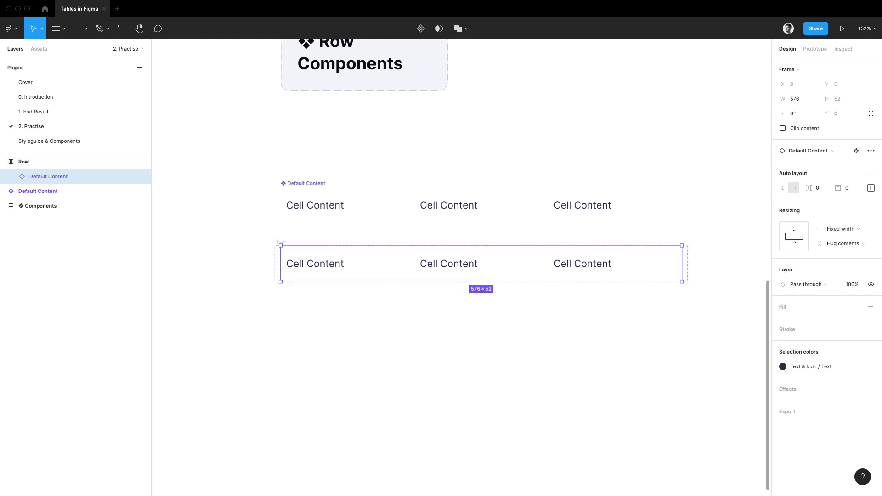
left_click(842, 228)
left_click(837, 251)
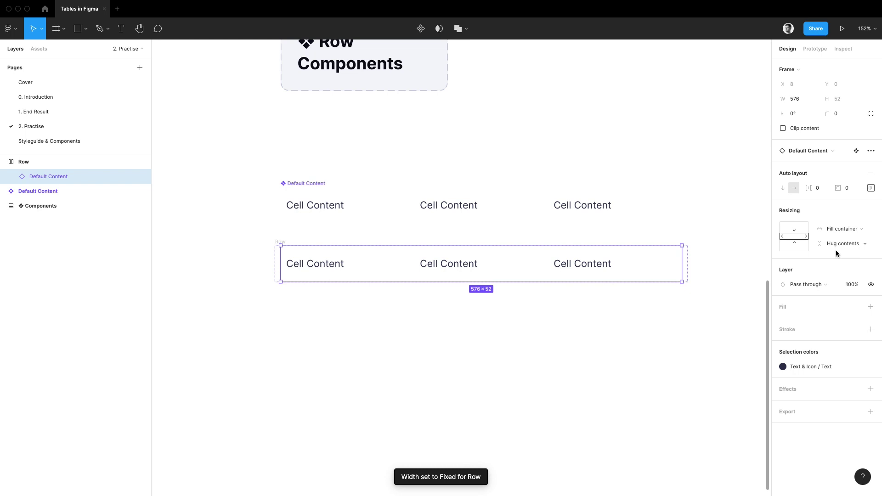
key("shift+Return")
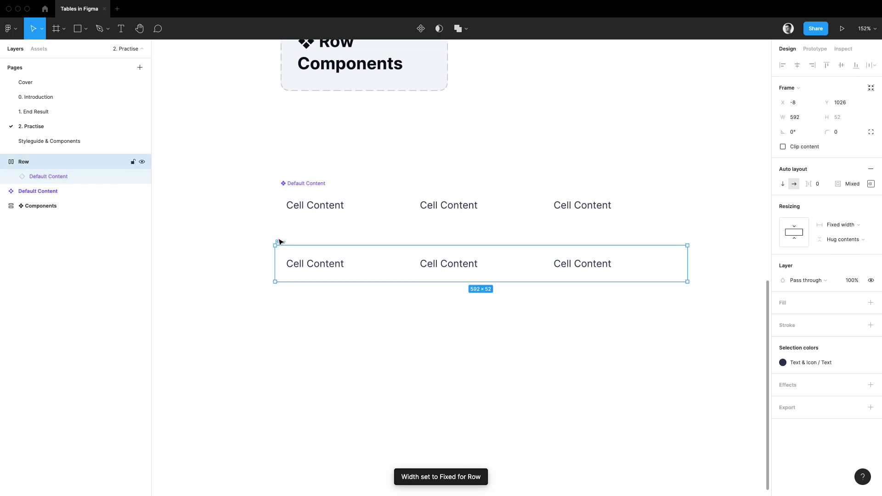
key("super+y")
left_click_drag(689, 260, 643, 256)
Fill the Row with the Base/White colour style
key("super+y")
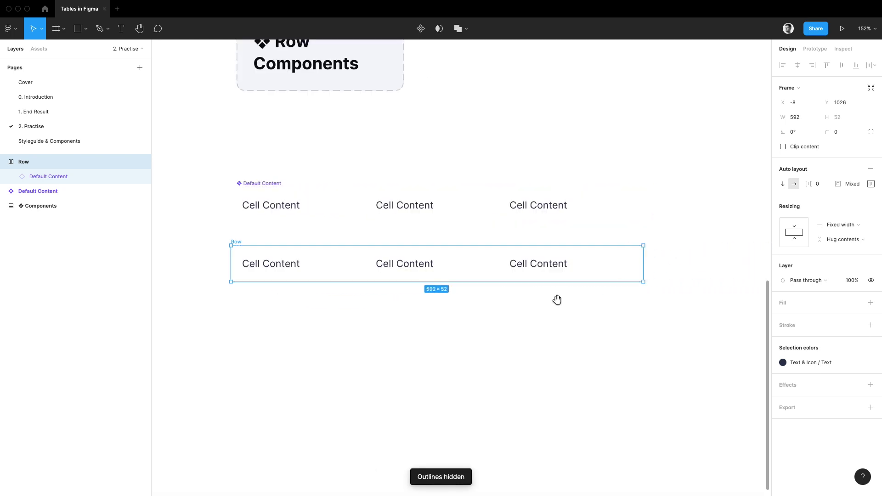
left_click_drag(557, 299, 567, 277)
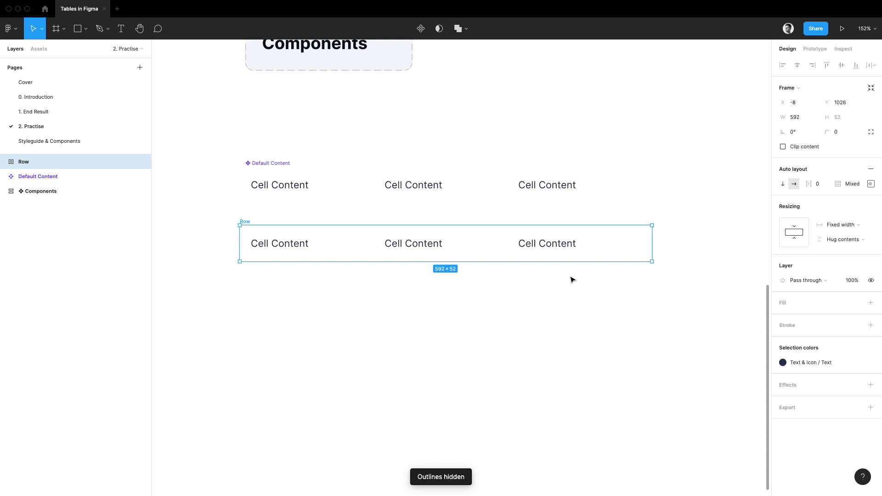
left_click(856, 303)
left_click(790, 363)
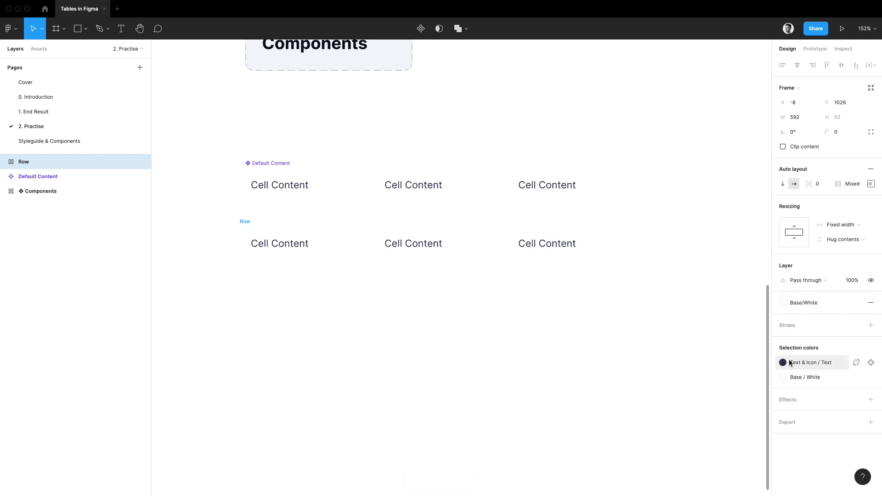
left_click(221, 296)
left_click_drag(239, 265, 639, 264)
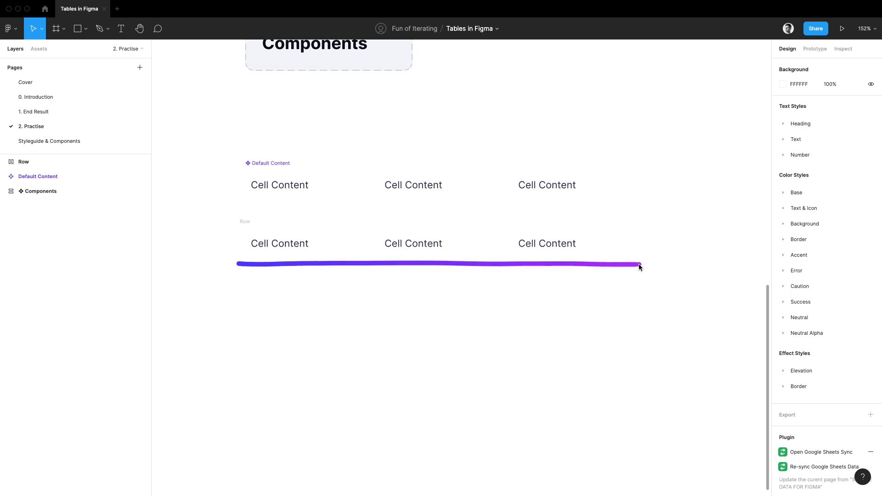
Apply the Border/Thin/Bottom effect style to the Row
left_click(241, 224)
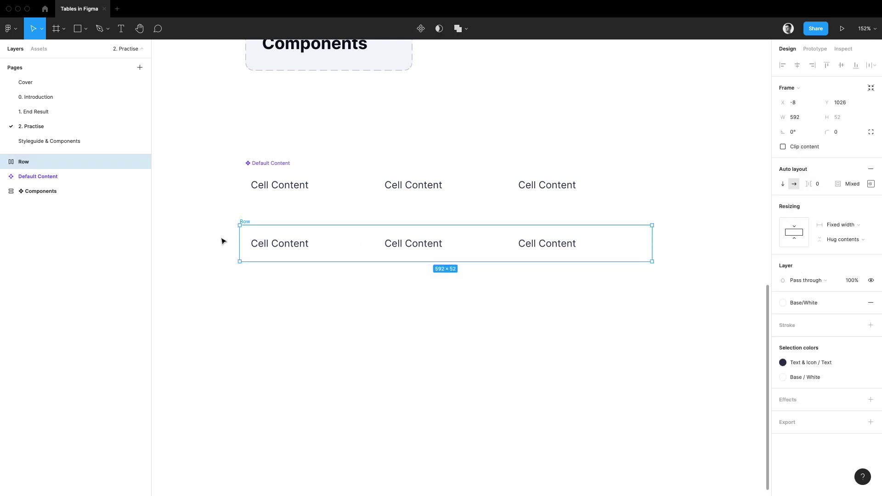
mouse_move(778, 303)
left_mouse_down()
mouse_move(810, 333)
mouse_move(787, 332)
mouse_move(832, 306)
left_mouse_up()
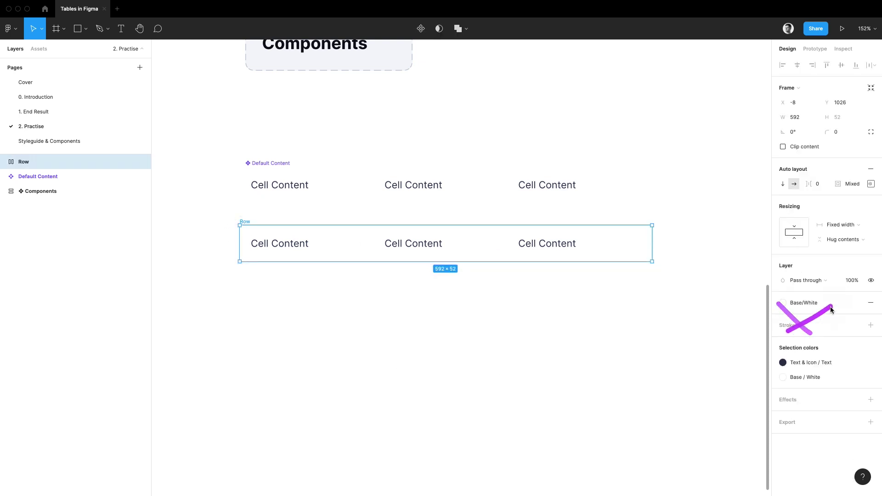
left_click(857, 401)
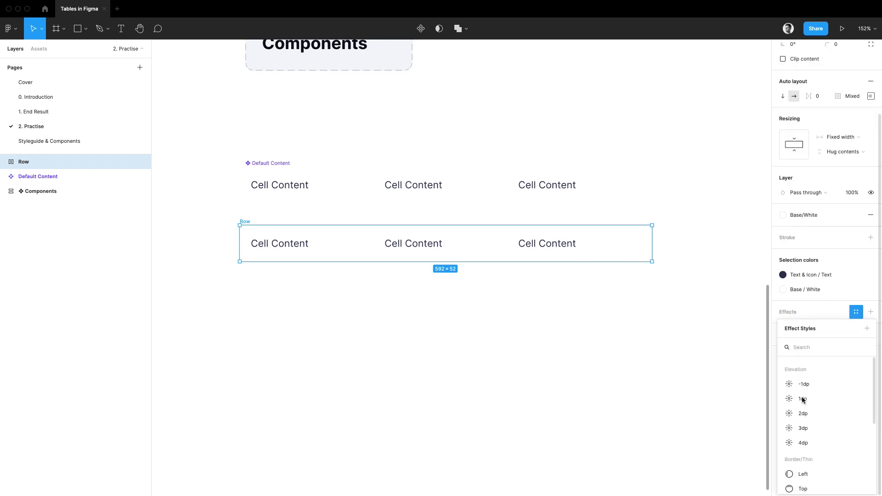
scroll(804, 401, "down", 5)
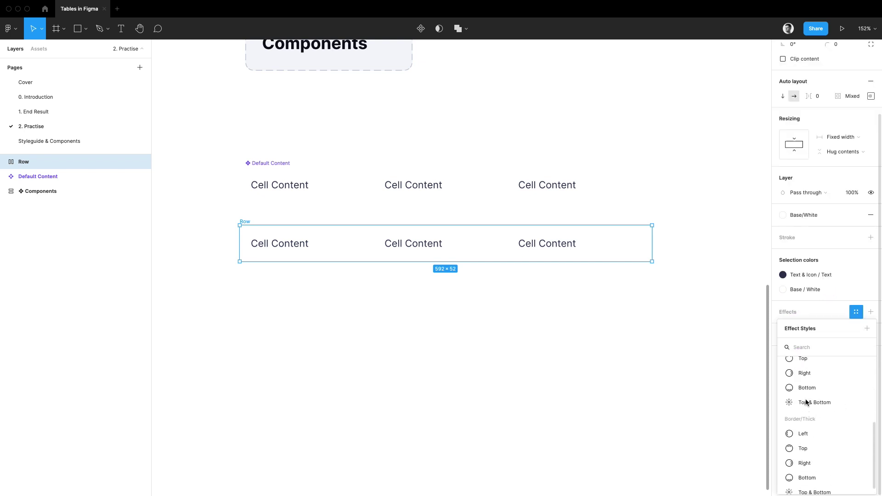
scroll(805, 403, "up", 2)
mouse_move(779, 378)
left_mouse_down()
mouse_move(779, 391)
mouse_move(821, 390)
left_mouse_up()
left_click(808, 441)
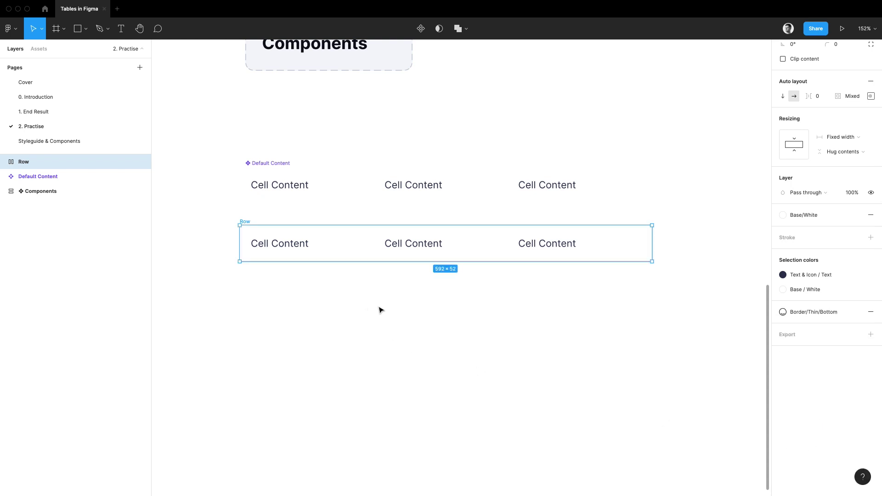
Detach the border style to inspect its inner shadow, then restore Border/Thin/Bottom
left_click(556, 309)
left_click(245, 227)
left_click(857, 312)
left_click(783, 326)
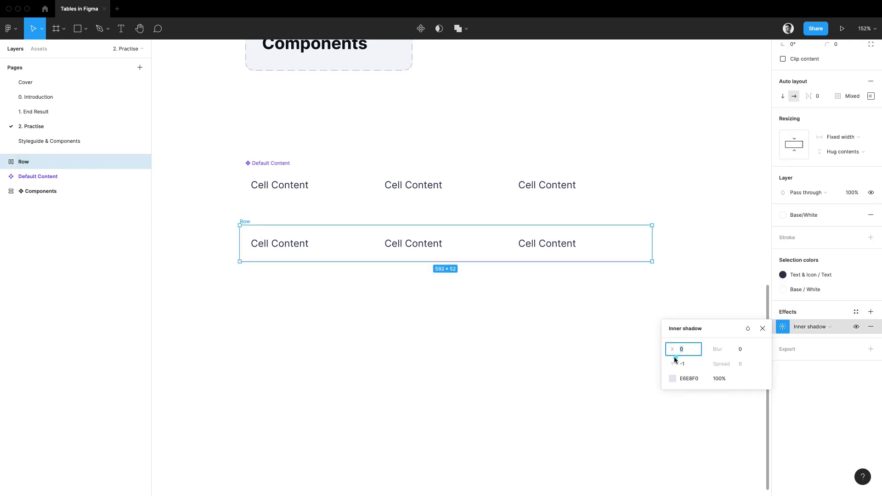
mouse_move(670, 358)
left_mouse_down()
mouse_move(667, 369)
mouse_move(705, 370)
left_mouse_up()
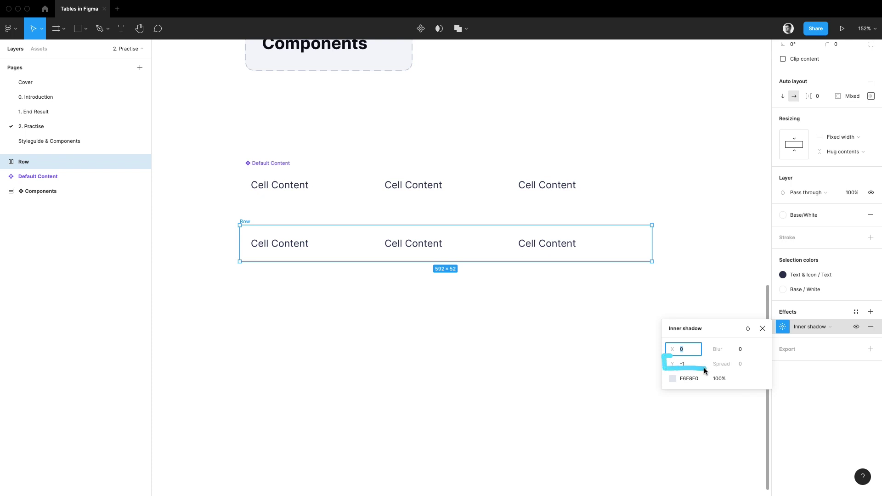
key("ctrl+z")
left_click(784, 313)
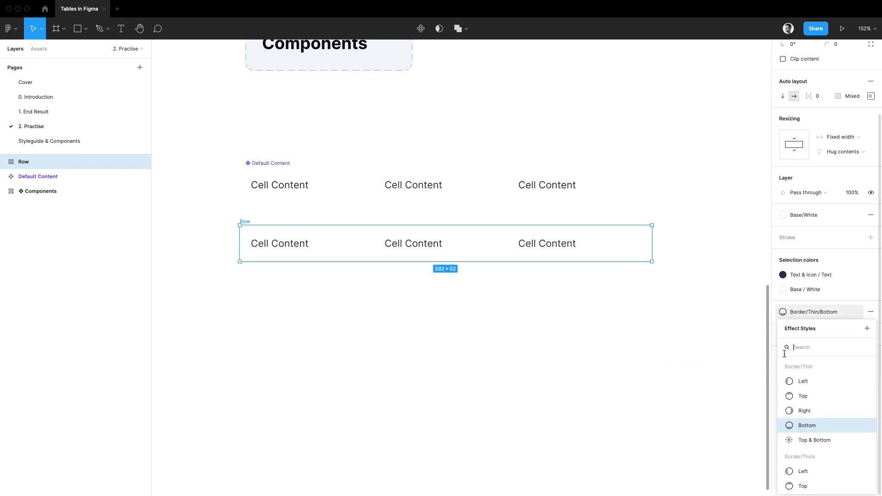
mouse_move(821, 374)
left_mouse_down()
mouse_move(871, 370)
mouse_move(871, 417)
mouse_move(849, 447)
left_mouse_up()
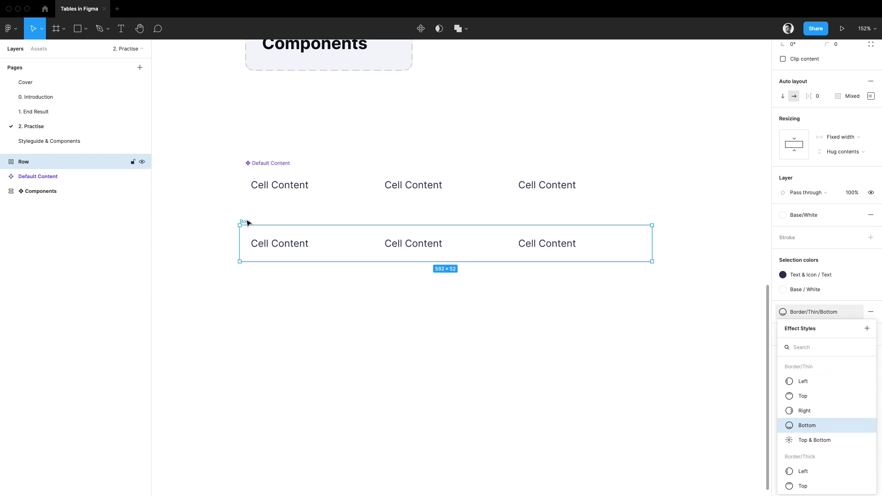
left_click(314, 281)
left_click(245, 223)
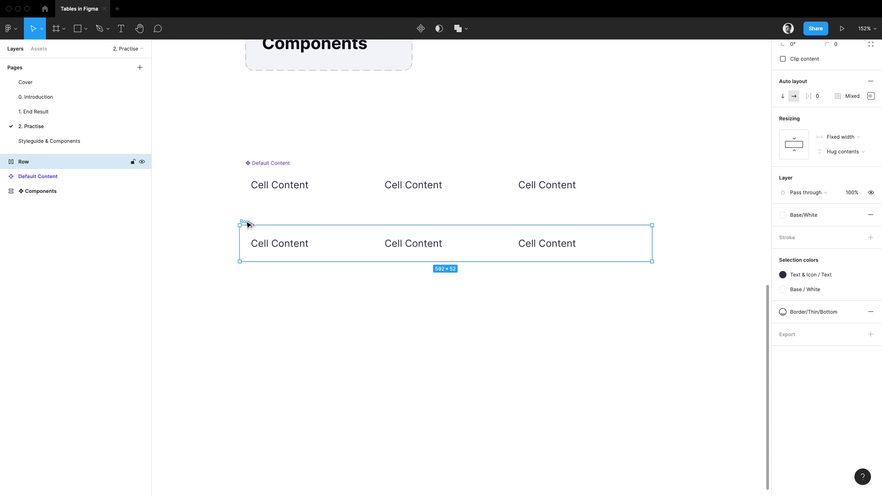
Duplicate the Row and fill the copy with the Background/Default colour style
key("super+d")
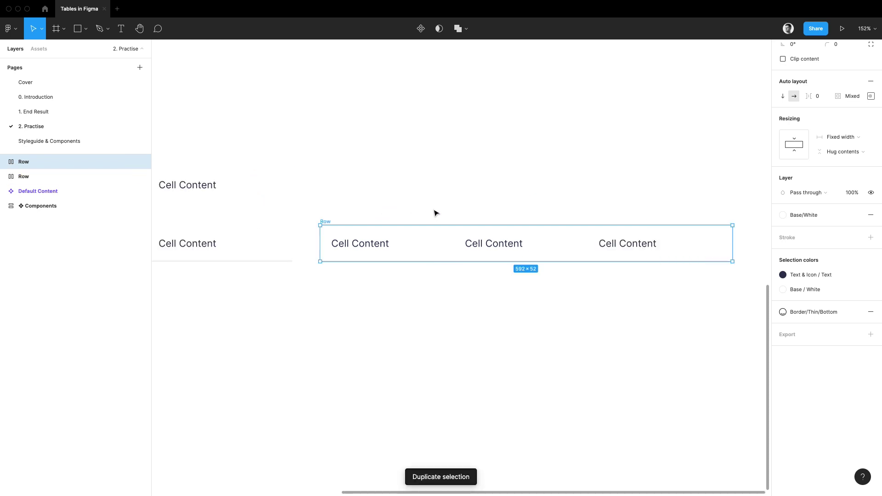
left_click(795, 215)
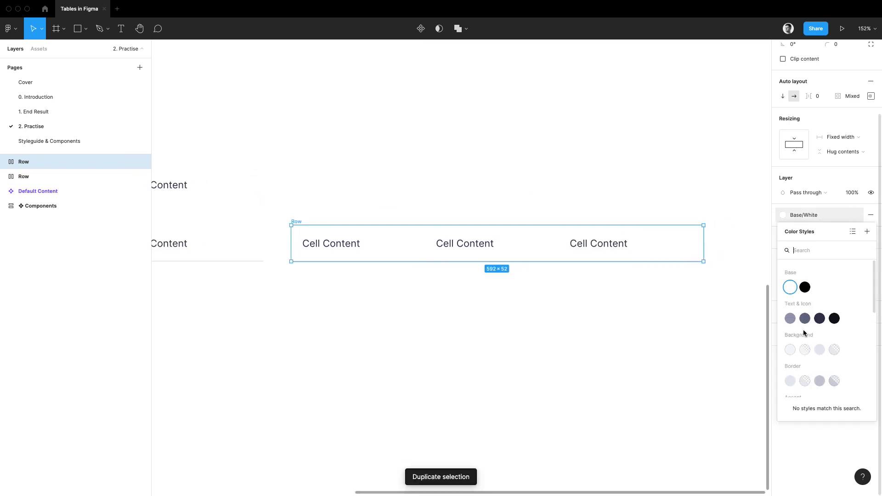
left_click(791, 350)
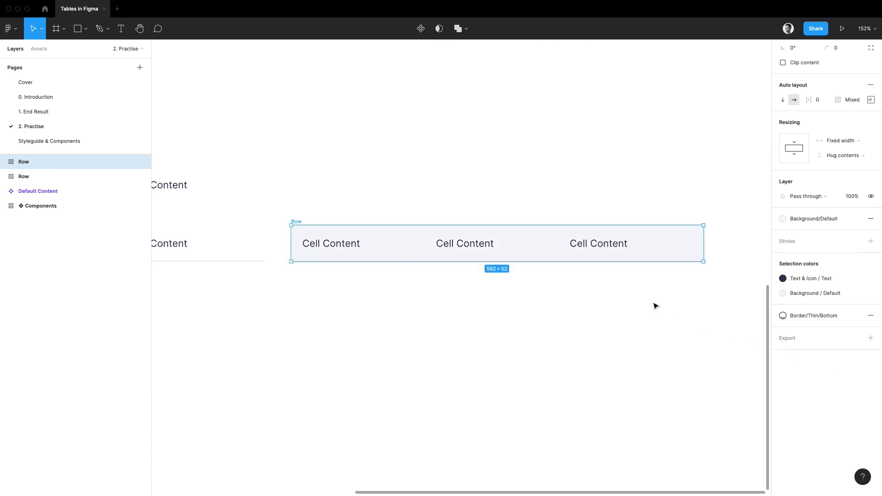
scroll(656, 305, "down", 5)
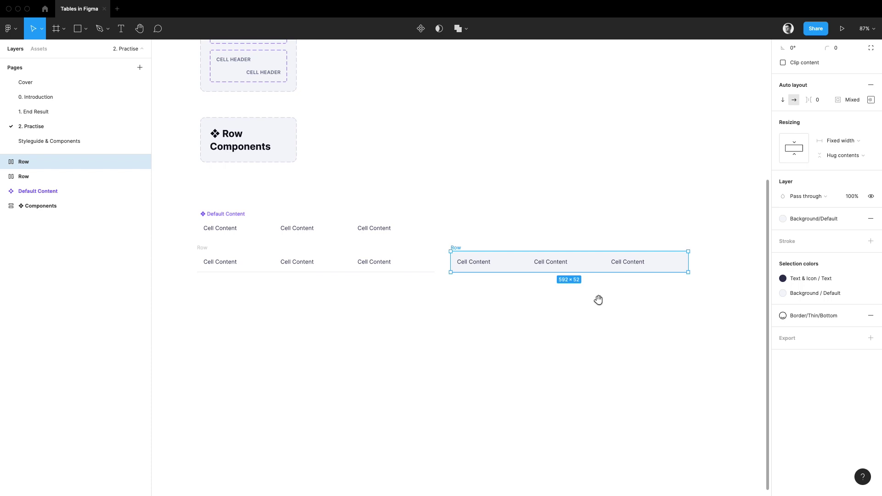
left_click(612, 289)
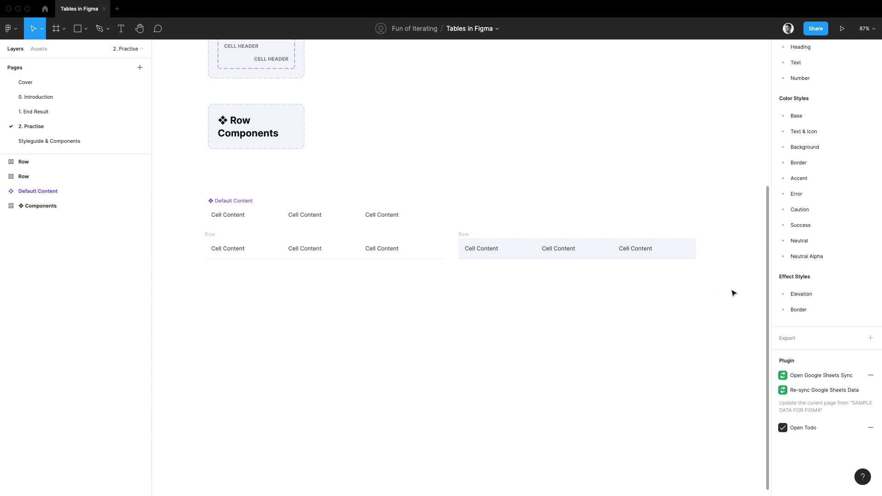
Select both Row frames and toggle outline view to inspect their cell structure
left_click_drag(732, 291, 214, 264)
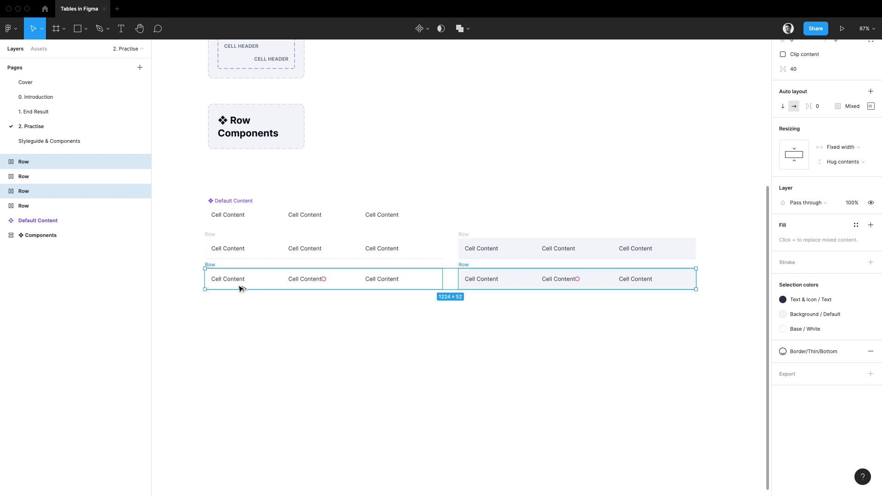
scroll(328, 281, "up", 1)
scroll(328, 281, "up", 2)
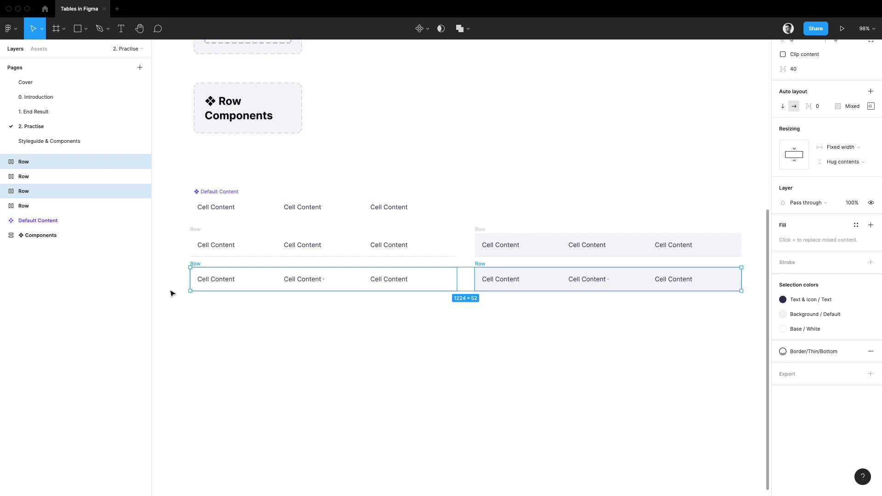
scroll(171, 294, "up", 5)
key("super+y")
left_click(226, 321)
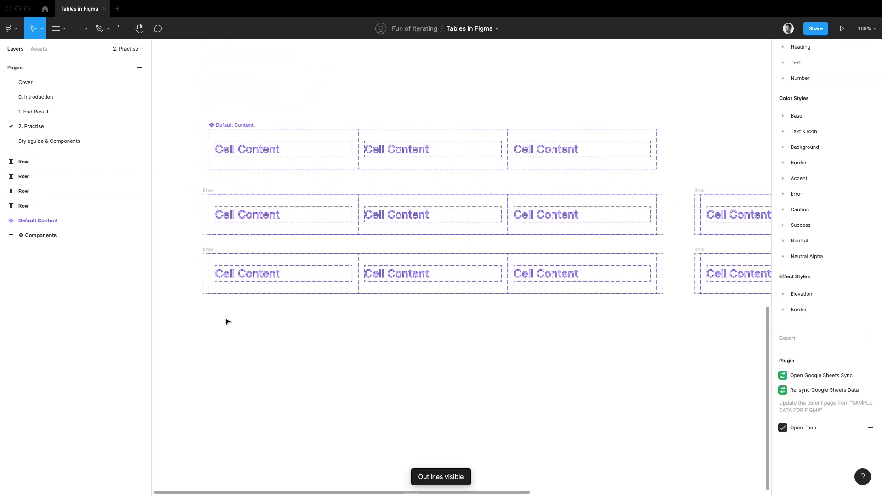
scroll(253, 316, "left", 2)
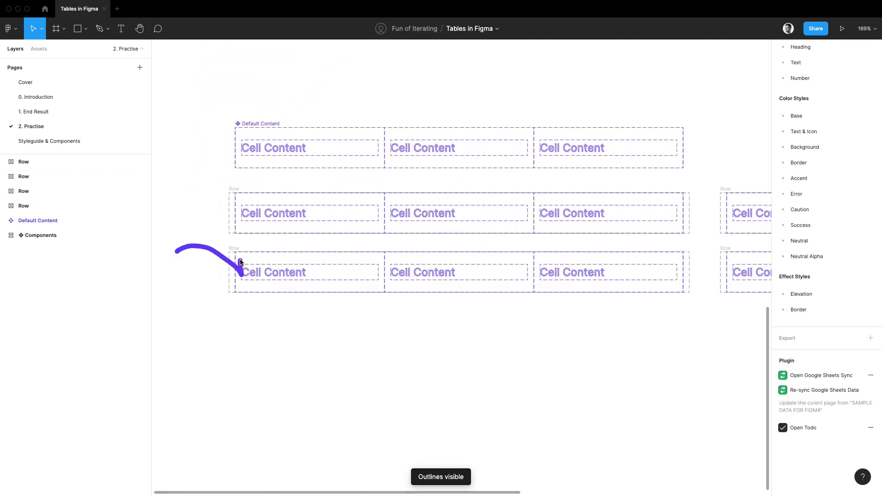
key("super+y")
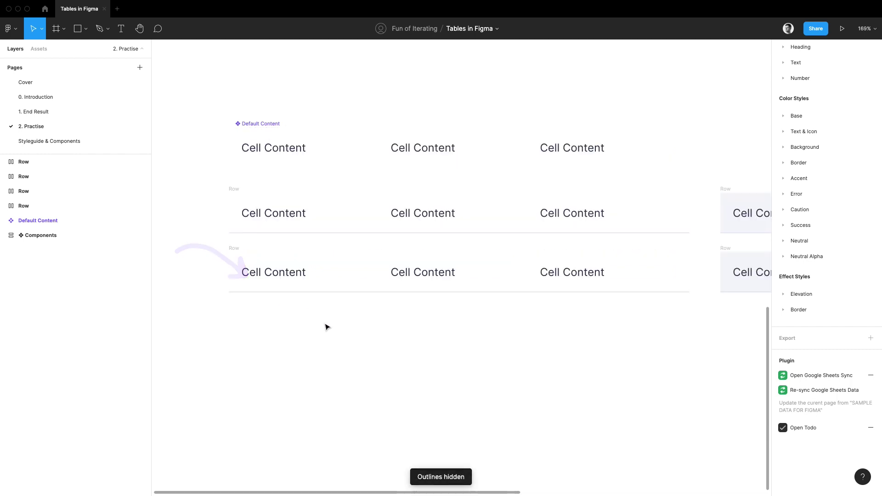
Search the assets for 'Cell' and drag a Cell Content cell into the start of the bottom white row
key("super+y")
left_click(251, 275, "super")
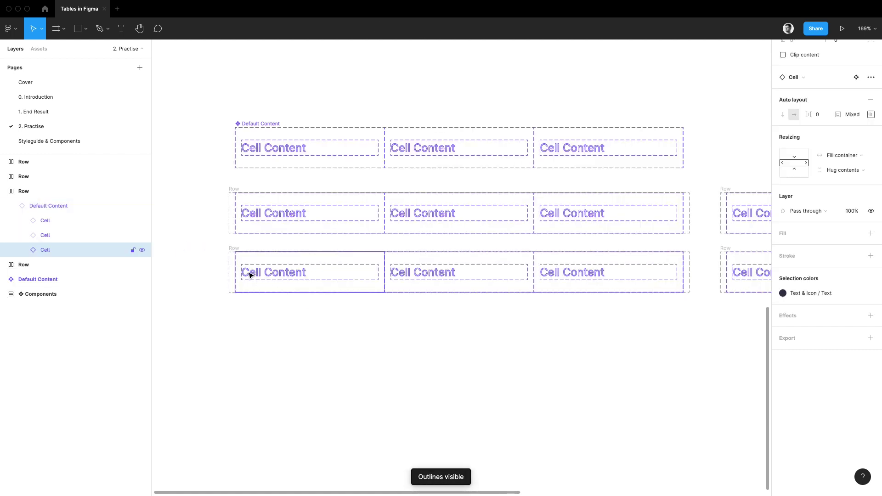
mouse_move(241, 286)
left_mouse_down()
mouse_move(382, 282)
mouse_move(378, 264)
mouse_move(246, 261)
left_mouse_up()
key("super+y")
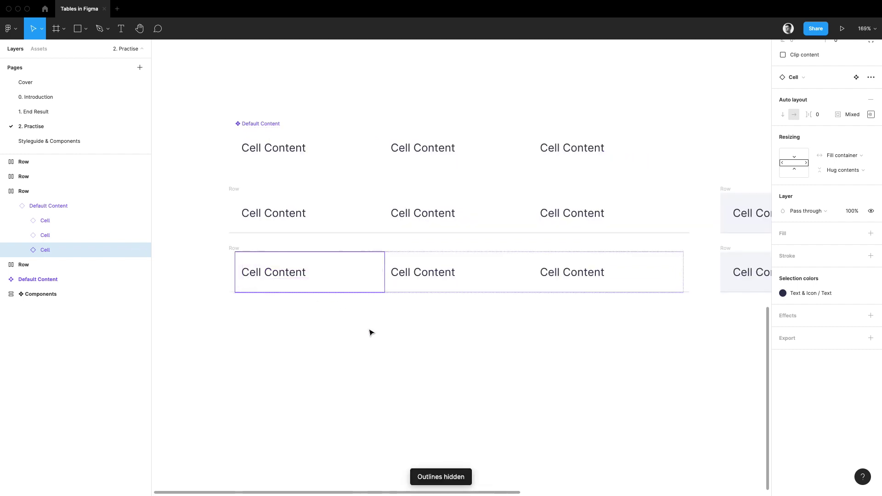
left_click(39, 48)
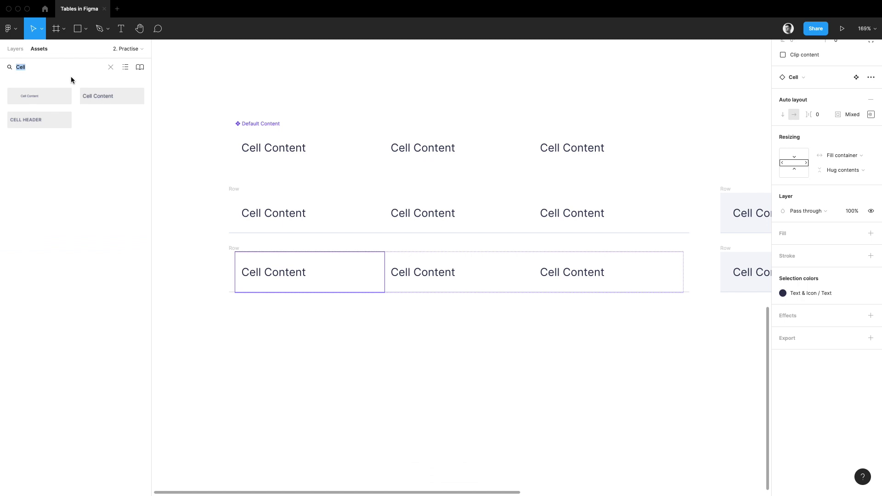
type("Cell")
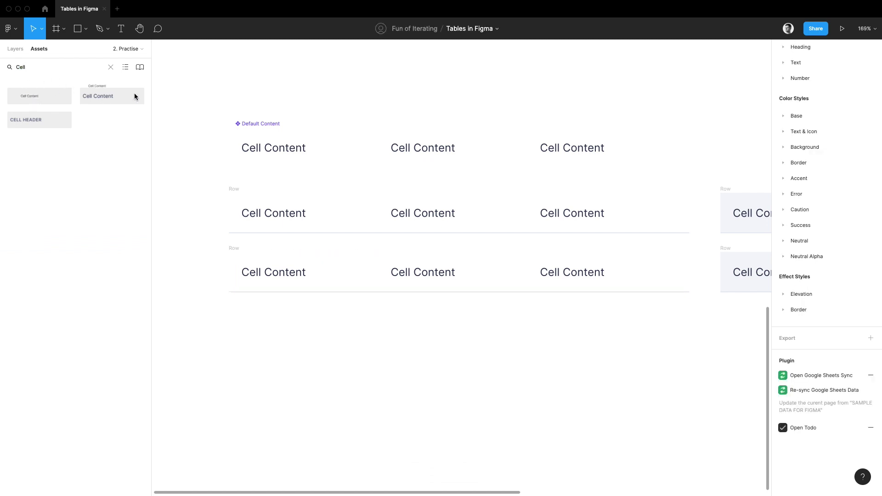
left_click_drag(134, 95, 234, 261)
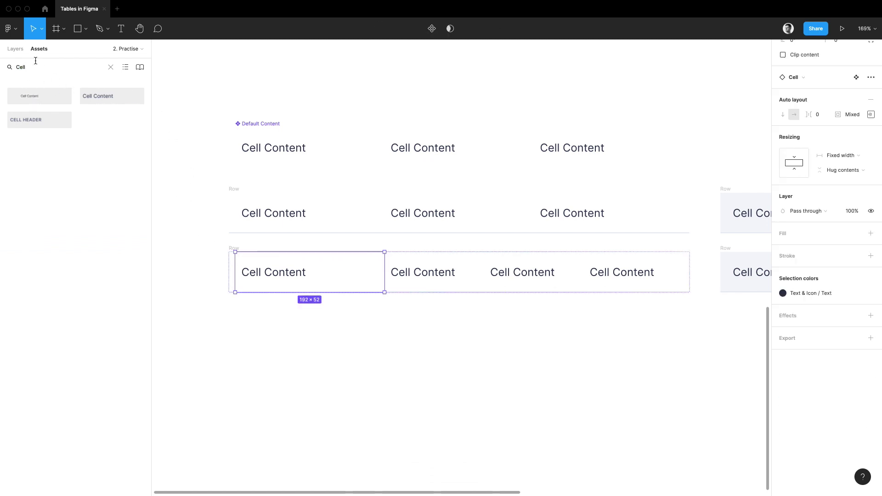
Swap the new cell's Body Cell Content for the Checkbox component
left_click(14, 50)
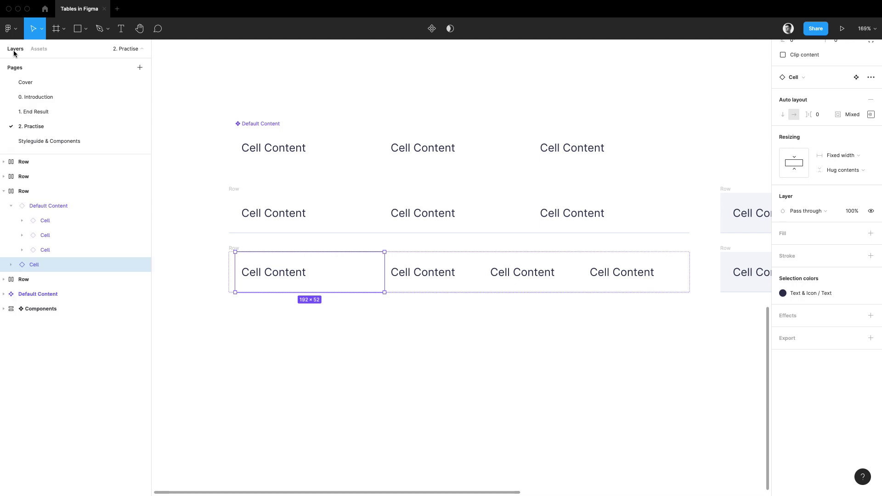
left_click(9, 266)
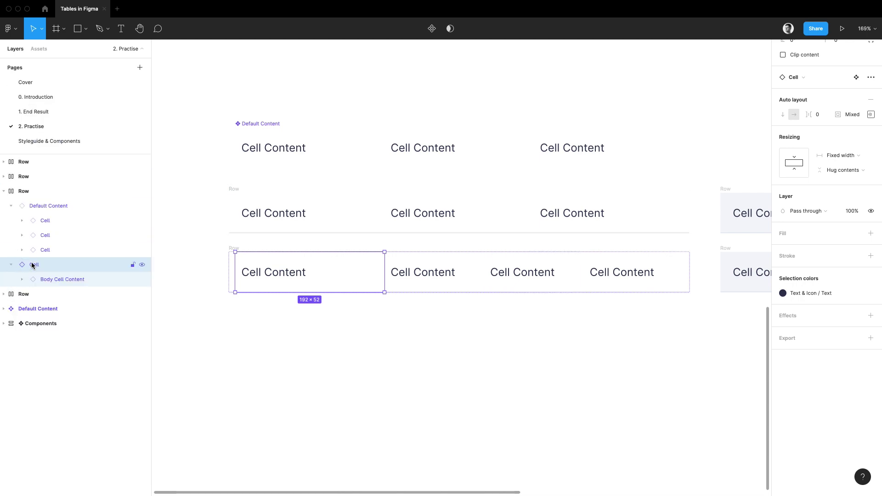
left_click(52, 279)
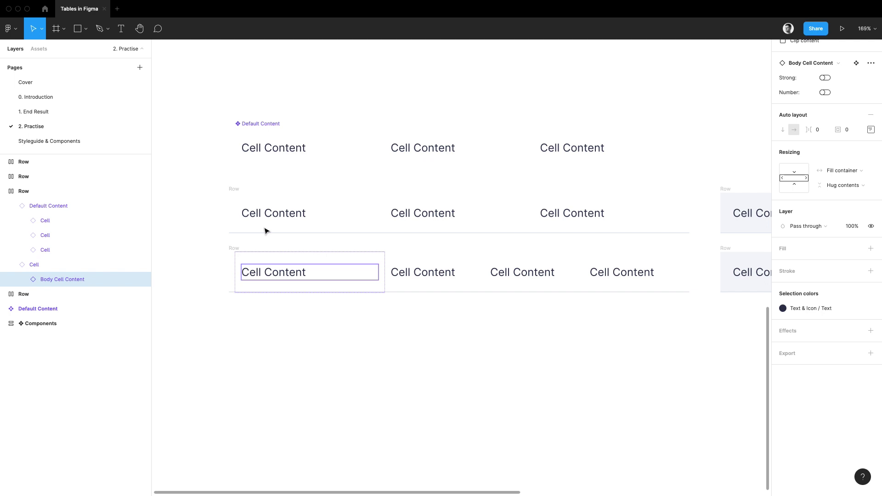
scroll(815, 164, "up", 2)
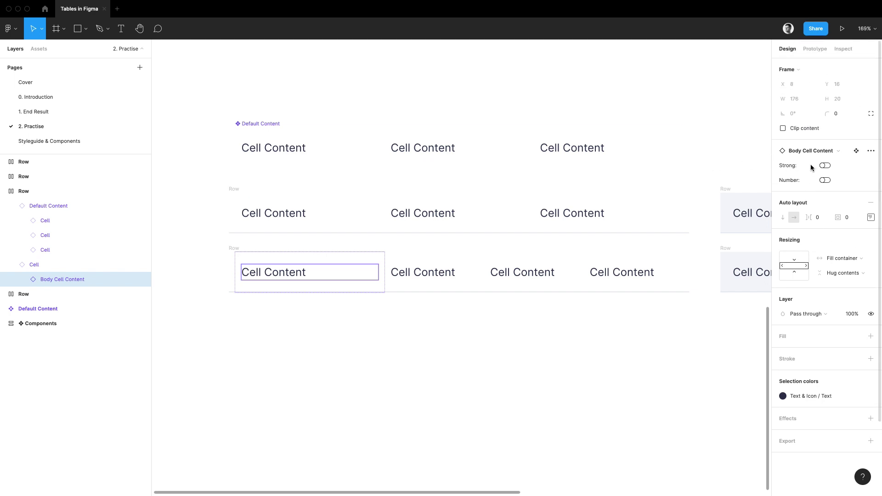
left_click(833, 151)
type("C")
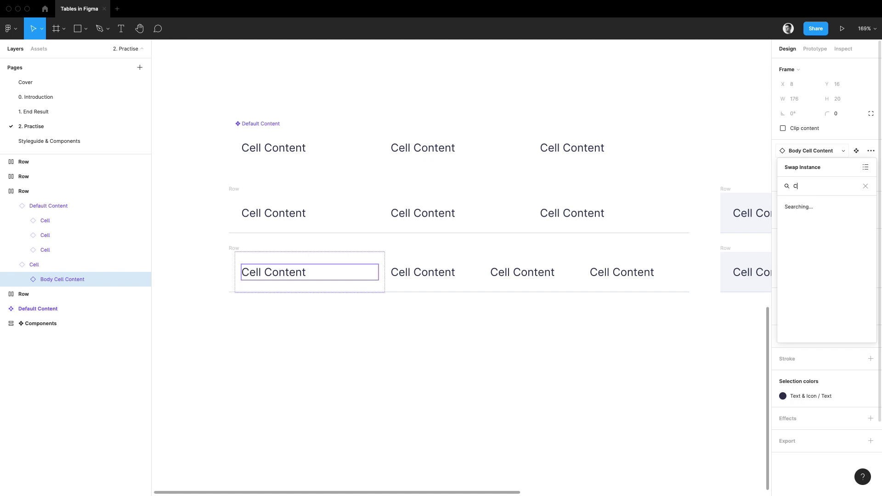
type("heckbox")
key("Return")
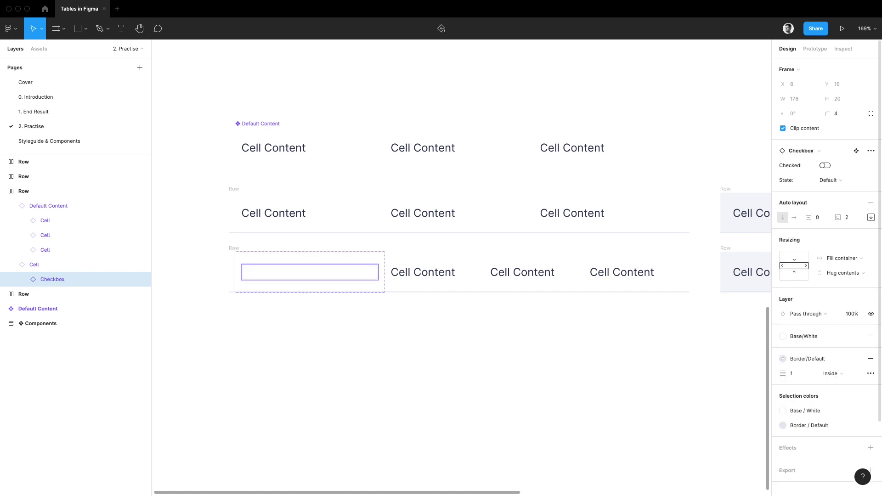
Set the Checkbox's width to Hug contents, leaving it 20×20
left_click(801, 267)
left_click(843, 258)
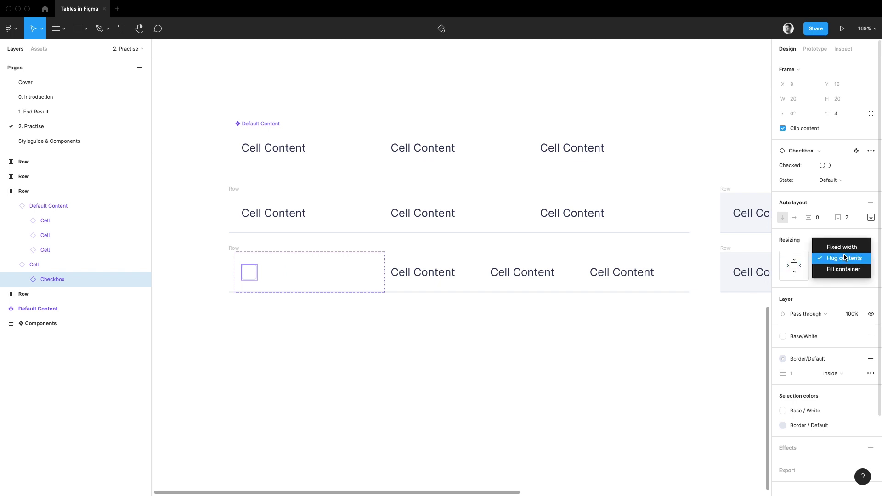
left_click(844, 253)
left_click_drag(766, 197, 774, 230)
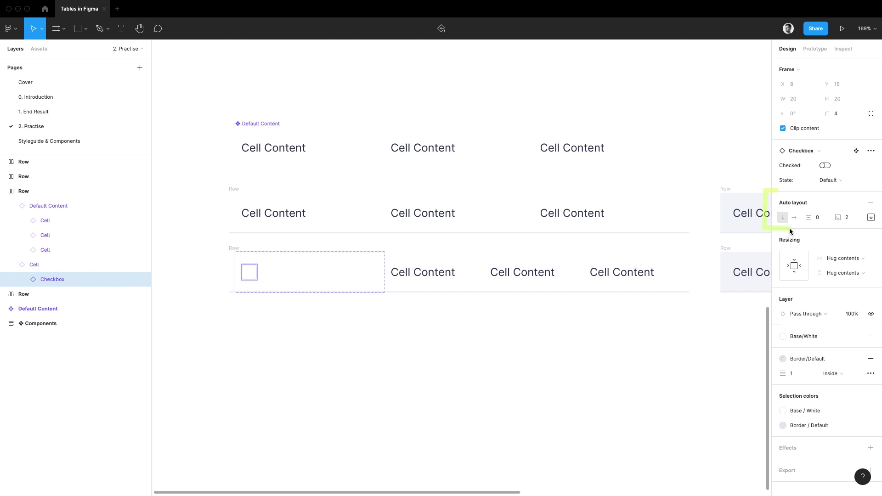
left_click(46, 266)
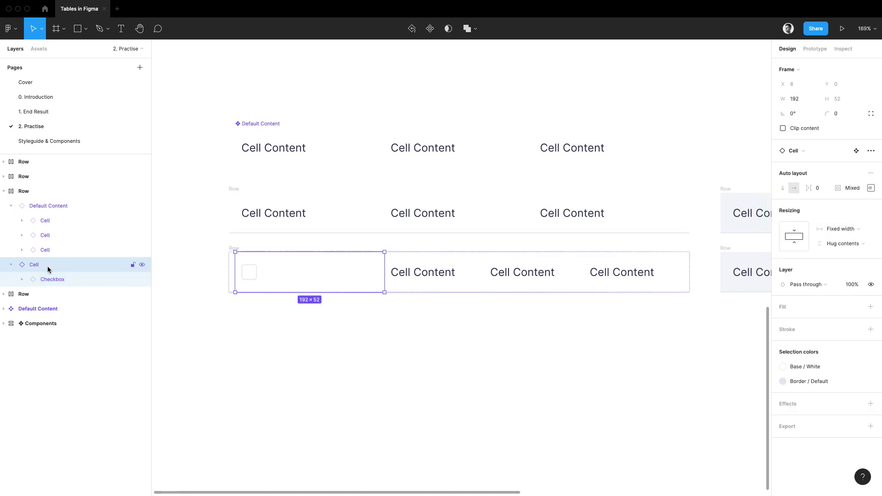
Set the checkbox cell's width to Hug contents, shrinking it to 36×52
left_click(801, 238)
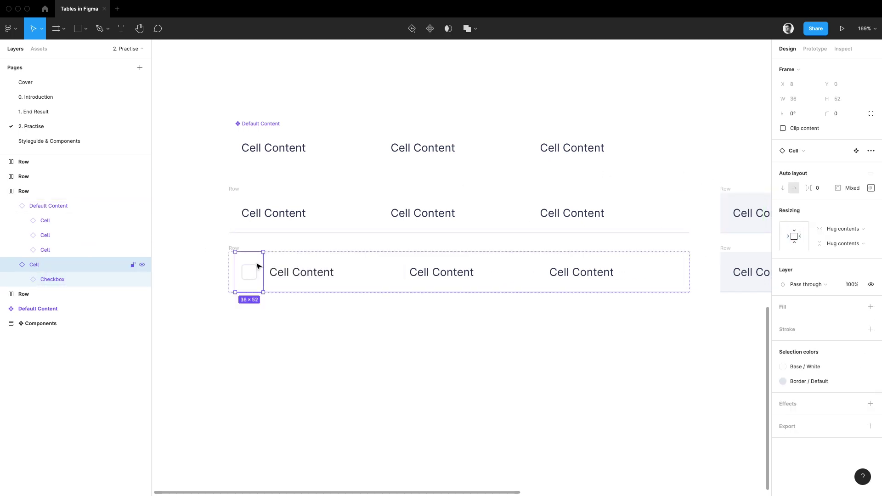
scroll(596, 252, "right", 4)
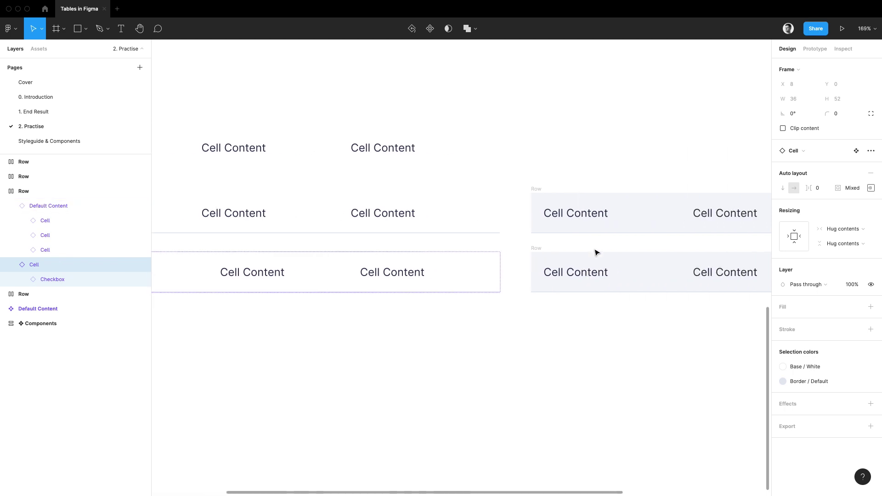
left_click(554, 252)
scroll(575, 250, "right", 6)
Paste the checkbox cell into the grey row and move it to the row's left end
key("super+v")
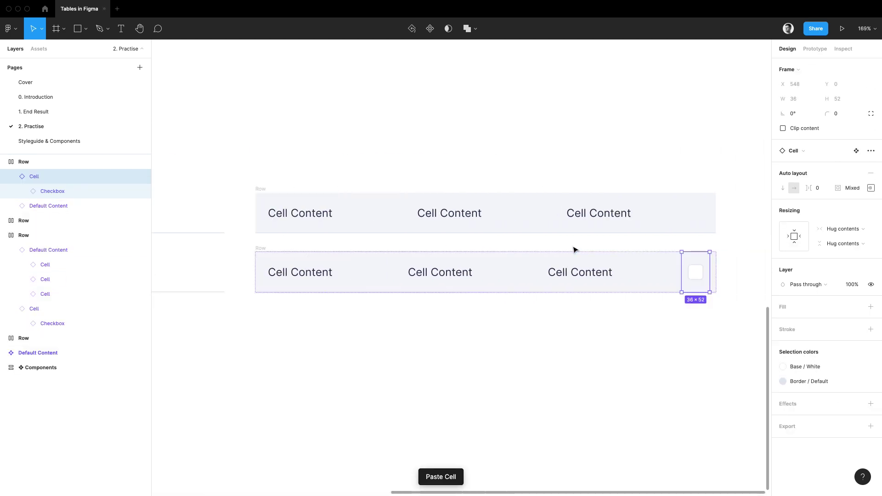
left_click(11, 177)
left_click_drag(37, 179, 38, 208)
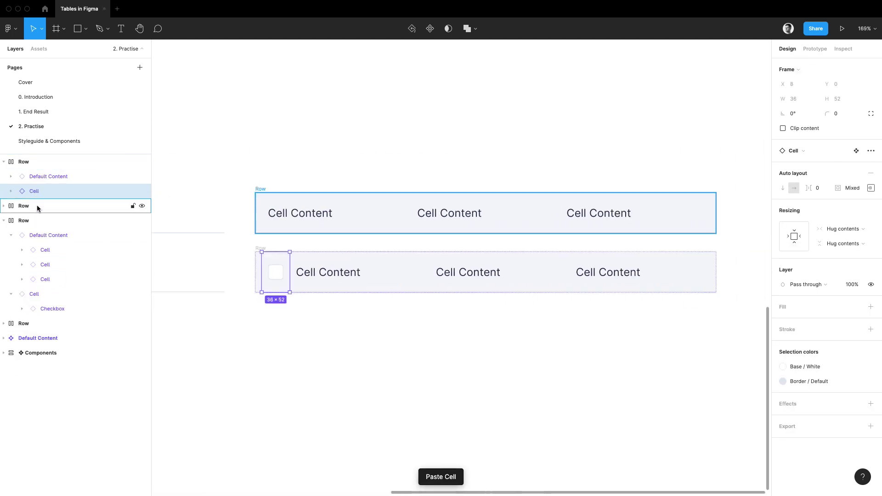
Collapse the layer tree and reframe the view to review the grey bottom row
left_click(11, 235)
scroll(341, 219, "down", 5)
left_click_drag(327, 270, 429, 330)
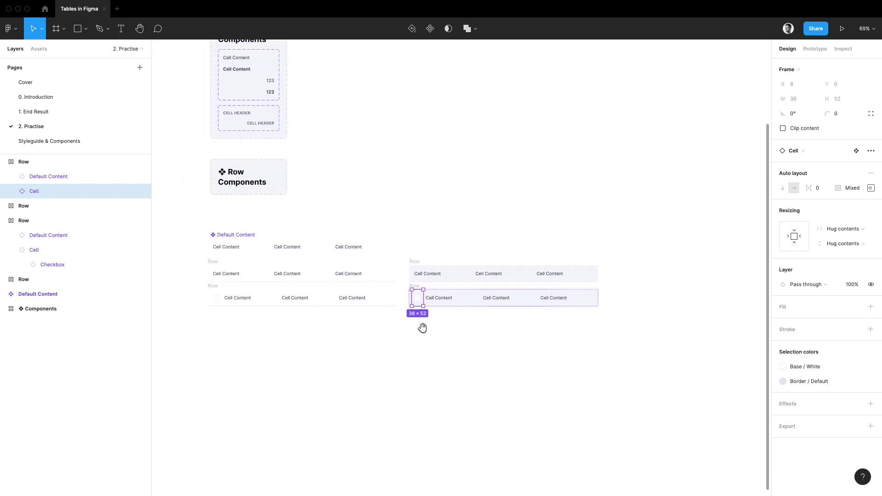
left_click(414, 325)
left_click(416, 296)
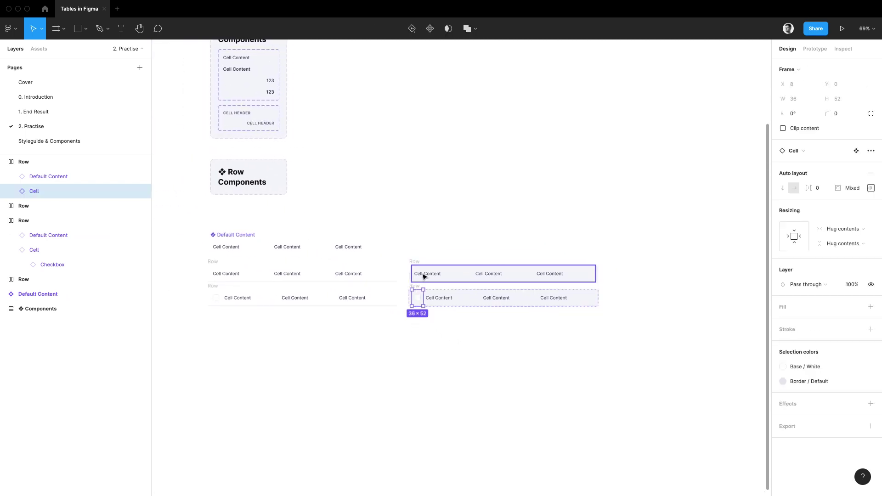
left_click(414, 288)
scroll(413, 289, "up", 3)
left_click(414, 293)
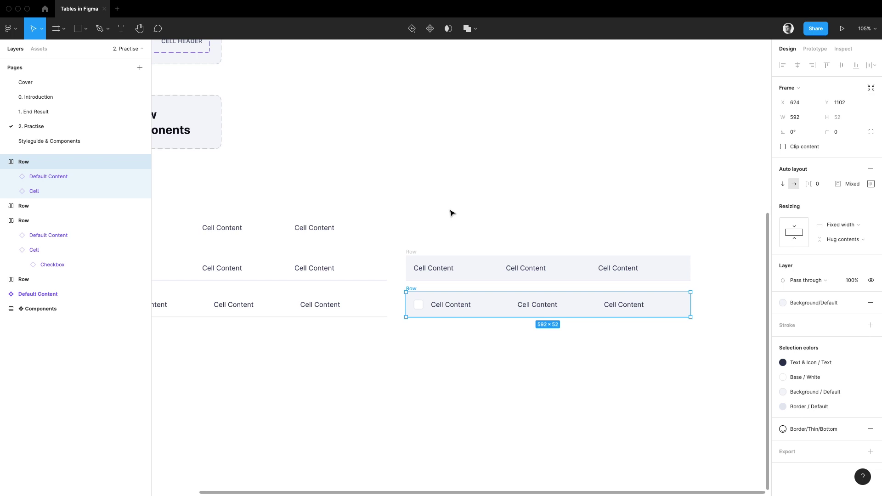
Duplicate the bottom shaded row and fill the copy with Accent/100
key("ctrl+d")
scroll(556, 193, "right", 10)
scroll(542, 299, "up", 3)
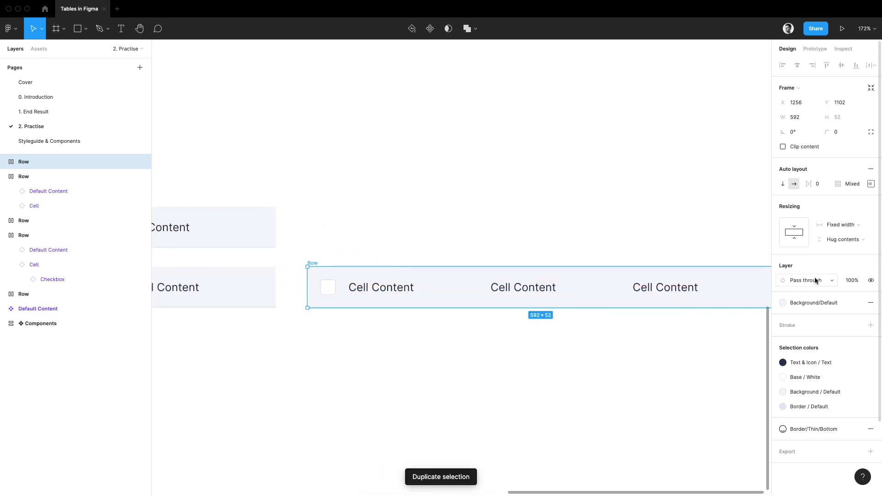
left_click(783, 303)
left_click(791, 421)
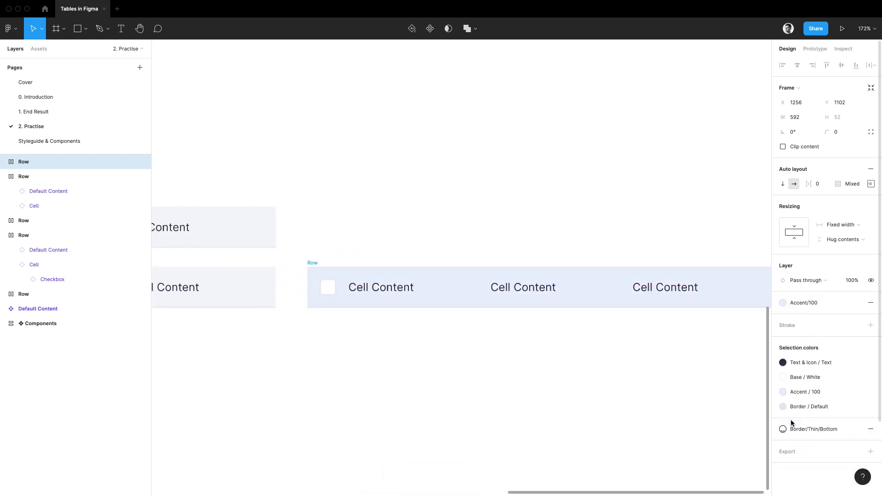
Switch the copy's first-cell checkbox to Checked for a selected-row version
scroll(360, 315, "right", 5)
double_click(216, 268)
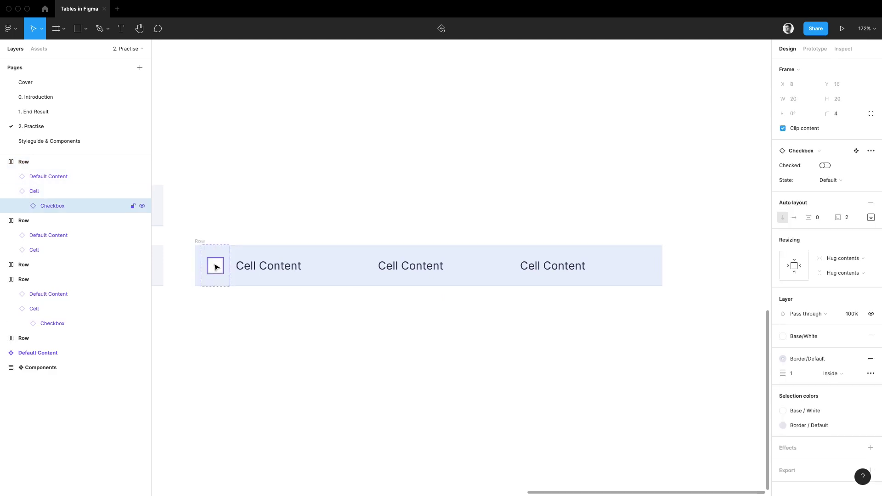
left_click(825, 166)
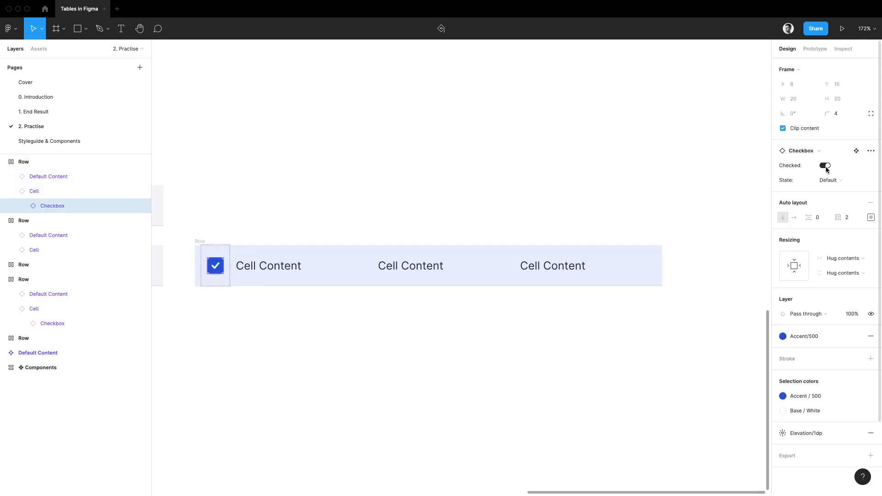
left_click(216, 205)
scroll(325, 210, "down", 10)
Turn all five row frames into separate components and combine them as variants of one Row set
left_click_drag(268, 185, 454, 229)
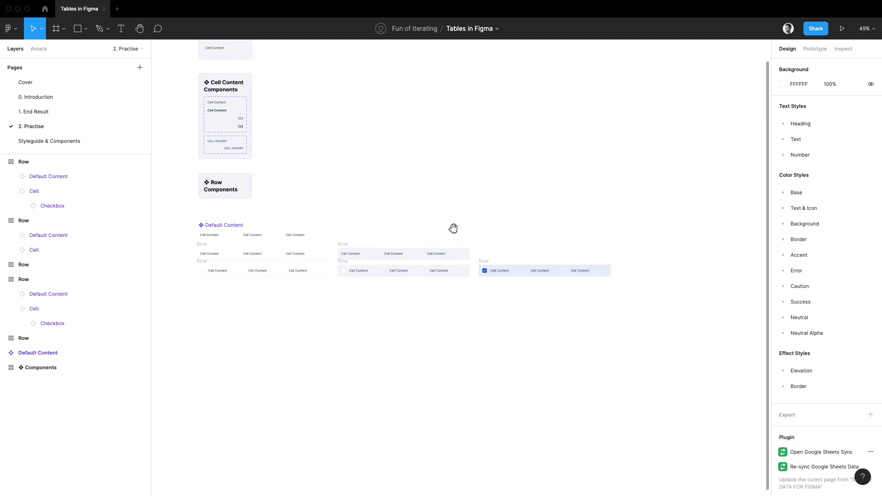
left_click_drag(187, 239, 647, 290)
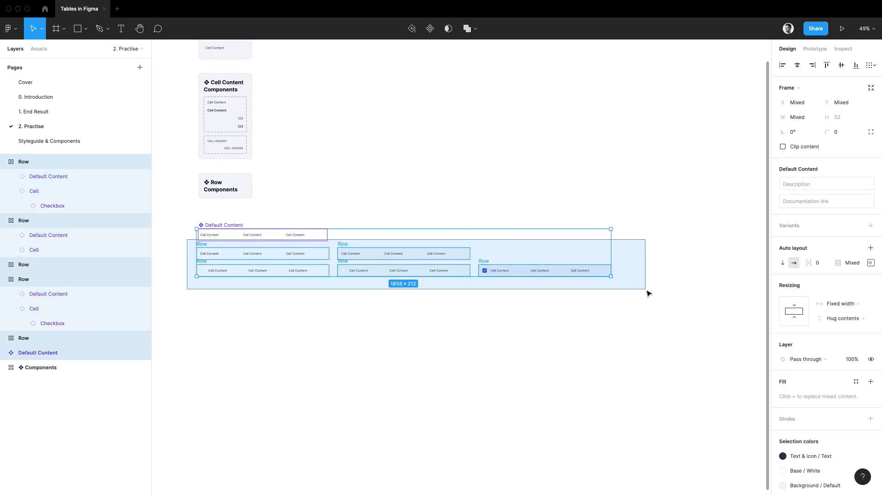
scroll(189, 257, "up", 5)
left_click(230, 205, "shift")
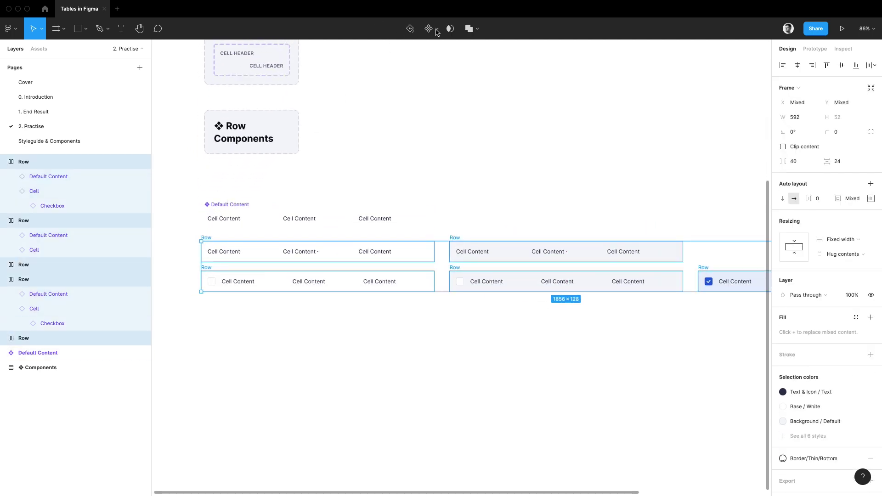
left_click(437, 30)
left_click(434, 62)
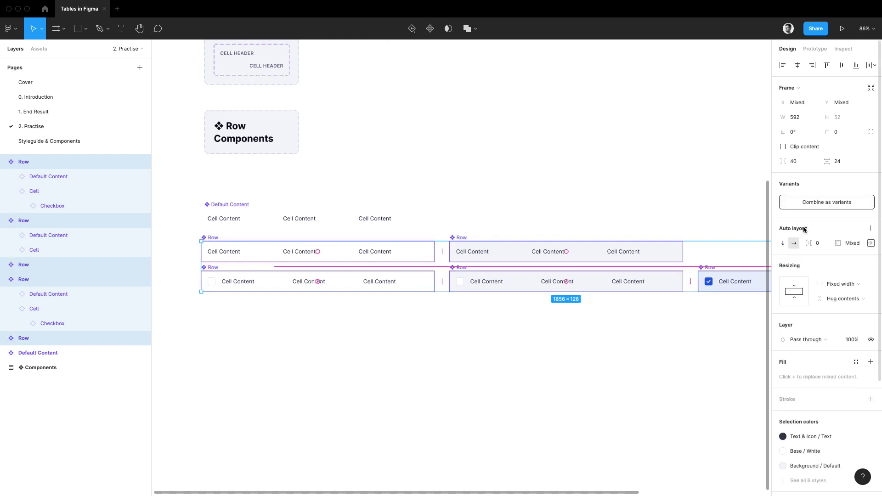
left_click(814, 198)
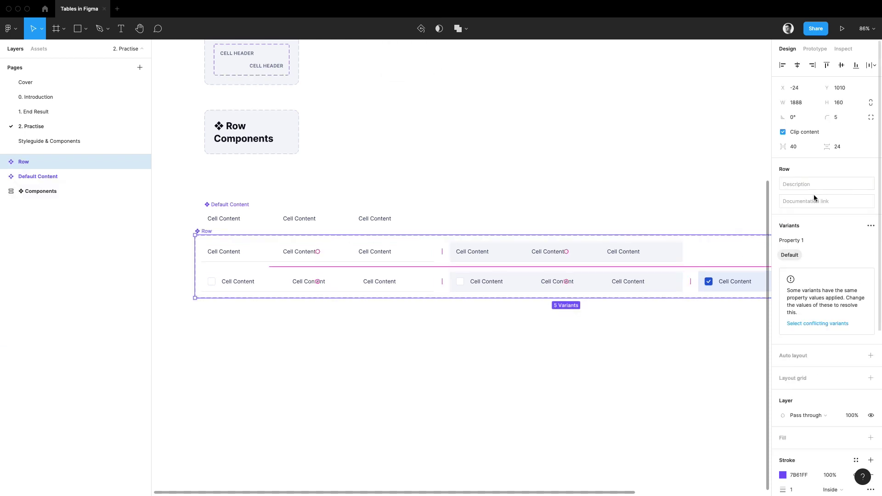
scroll(623, 211, "right", 2)
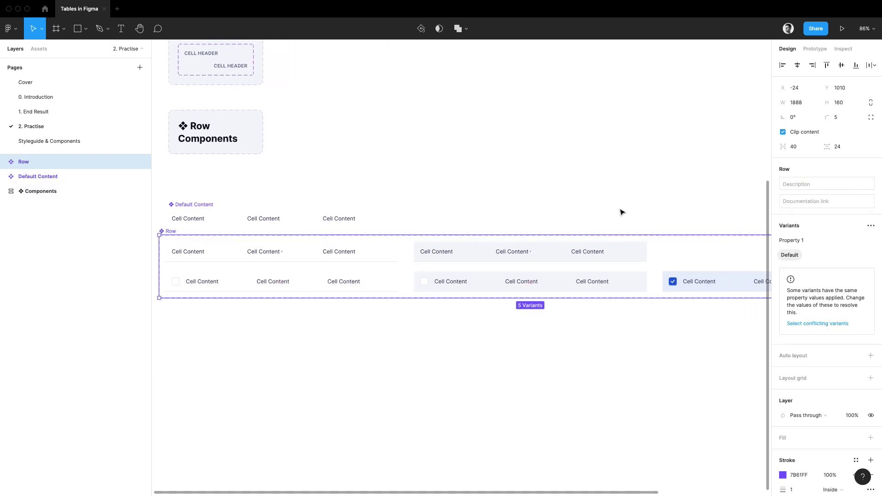
double_click(802, 241)
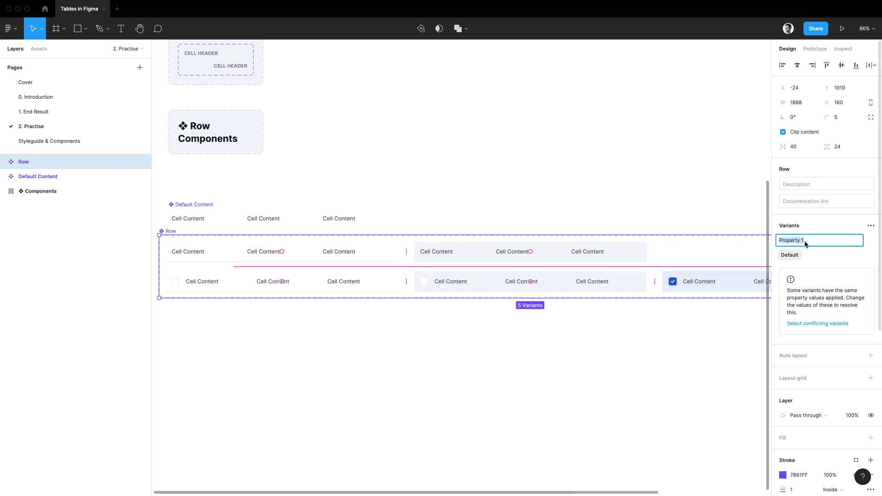
Rename Property 1 to Type and add a second variant property named State
type("Type")
key("Return")
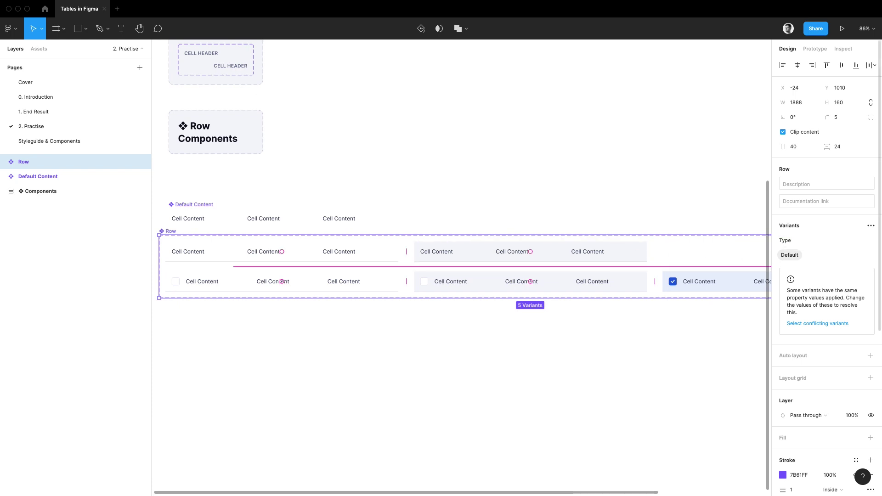
left_click(872, 226)
left_click(813, 255)
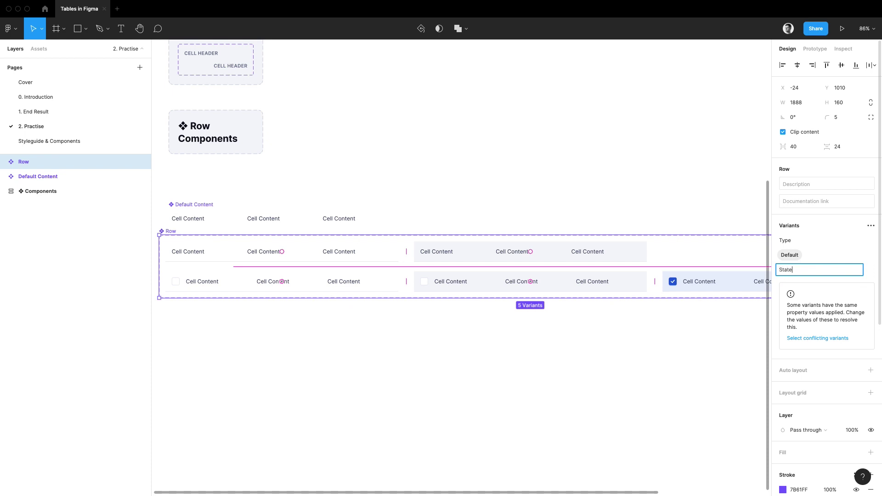
key("Return")
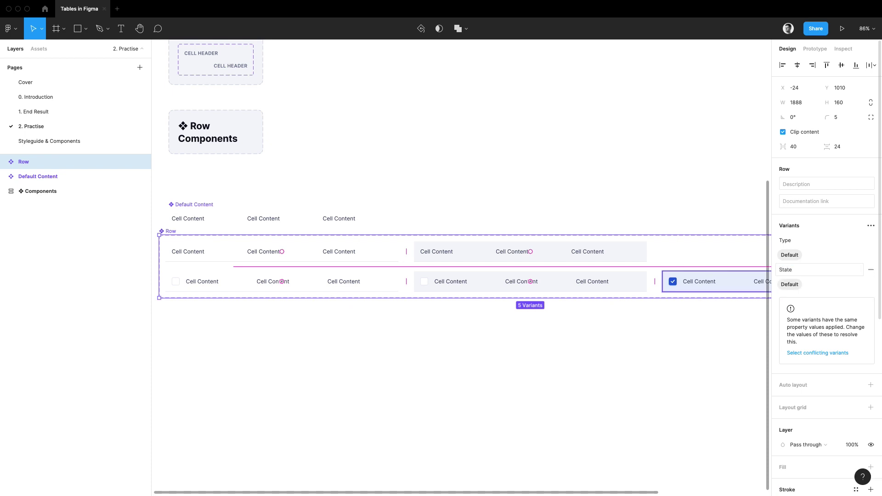
Set Type to Regular on the top-row variants and Selectable on the bottom-row variants
left_click(376, 252)
left_click(480, 256, "shift")
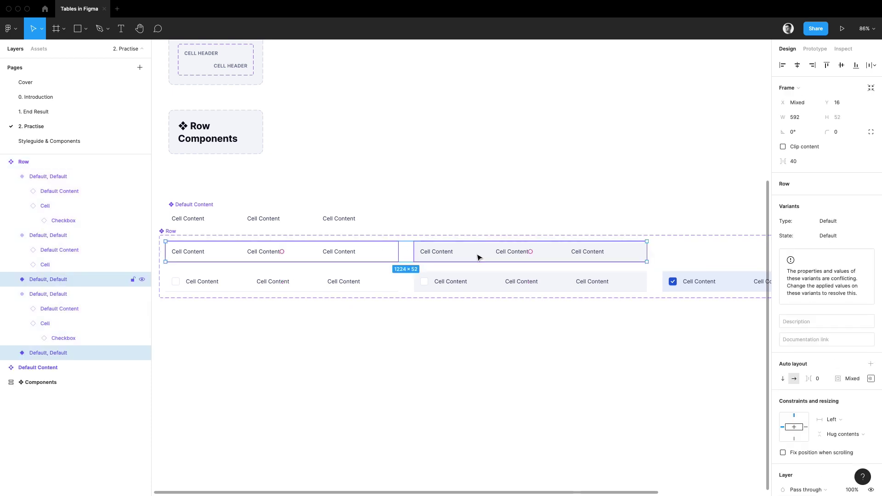
left_click(828, 221)
type("Regular")
key("Return")
left_click_drag(725, 317, 368, 276)
left_click(839, 221)
type("Sele")
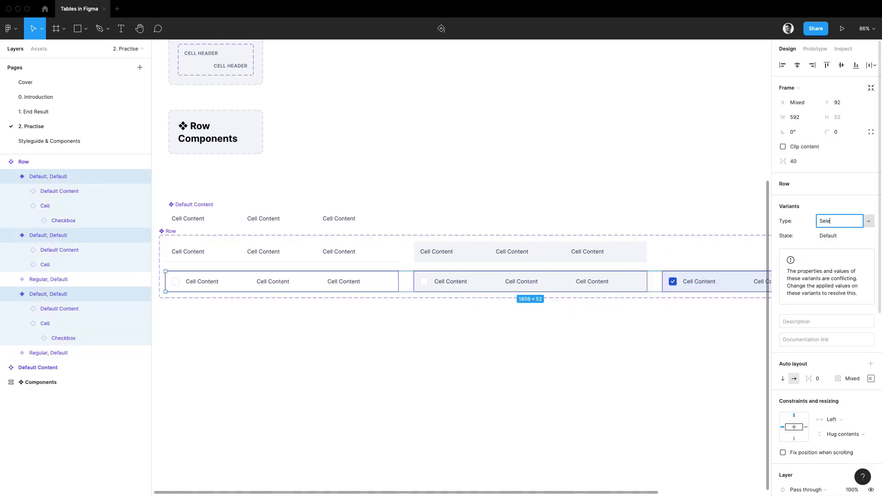
type("ctable")
key("Return")
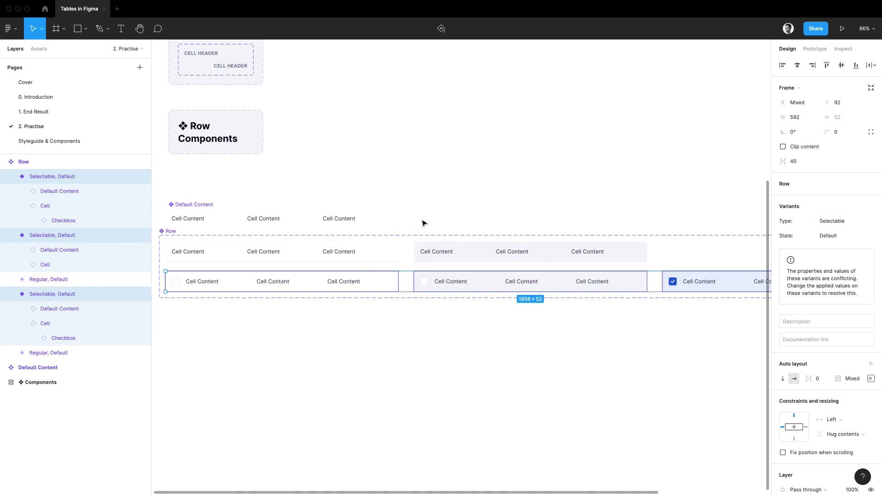
Set State to Hover on the middle-column variants and Active on the checked Selectable row
left_click_drag(446, 217, 453, 282)
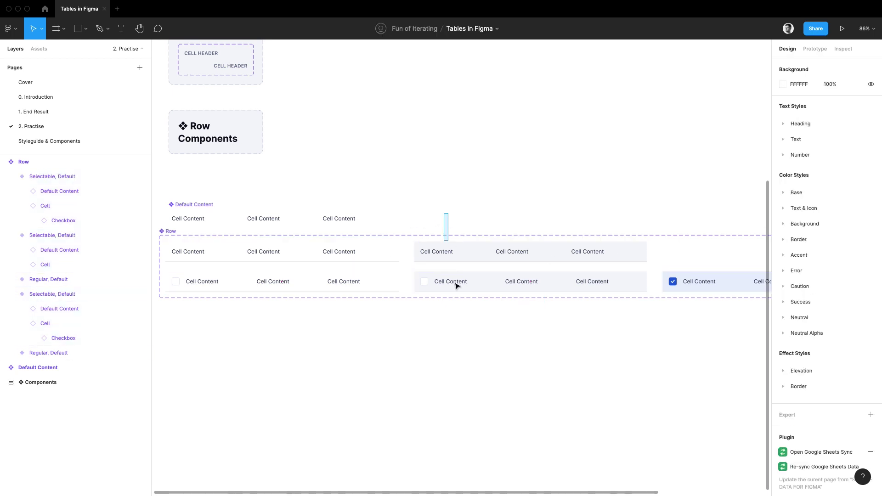
left_click(832, 235)
type("Hiv")
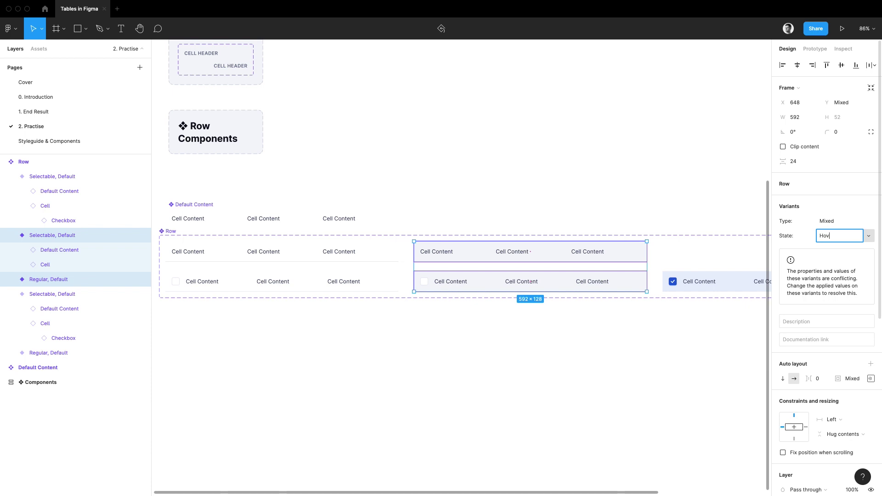
type("er")
key("Return")
scroll(622, 226, "right", 5)
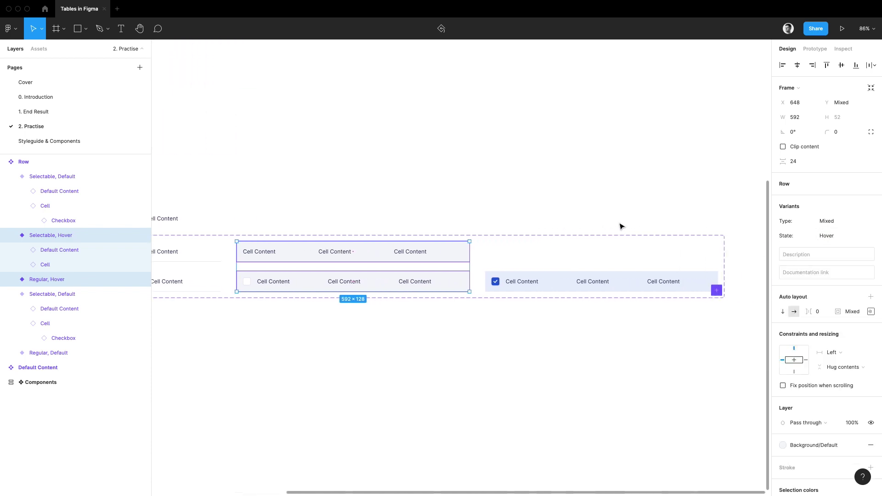
left_click(556, 280)
left_click(833, 223)
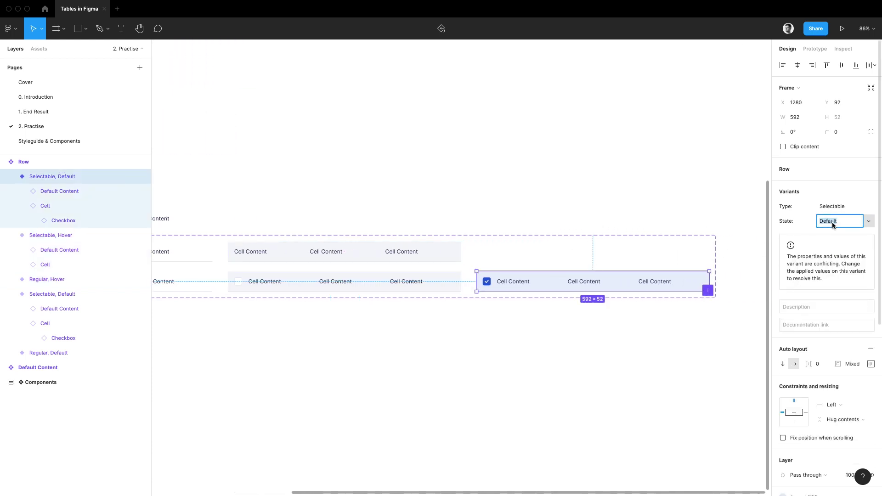
type("Active")
key("Return")
Move the Row component set in the layer list to just beneath Default Content
scroll(429, 218, "down", 5)
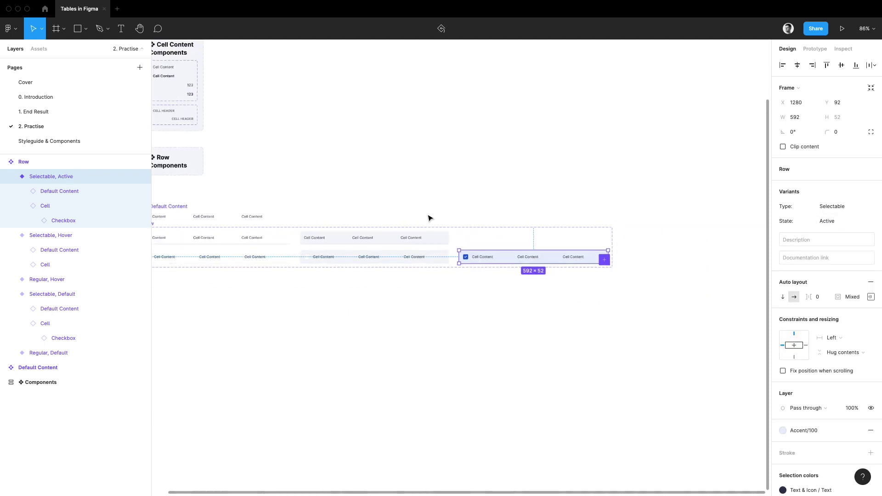
left_click(441, 205)
left_click(207, 232)
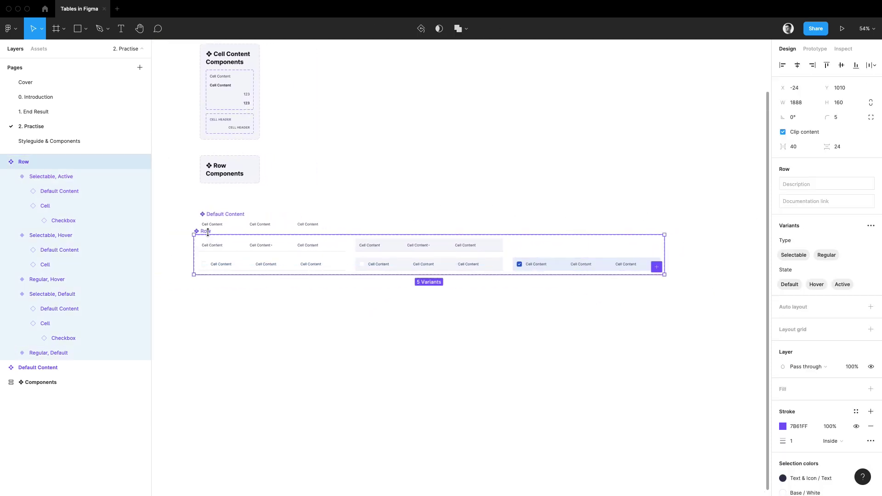
key("alt+l")
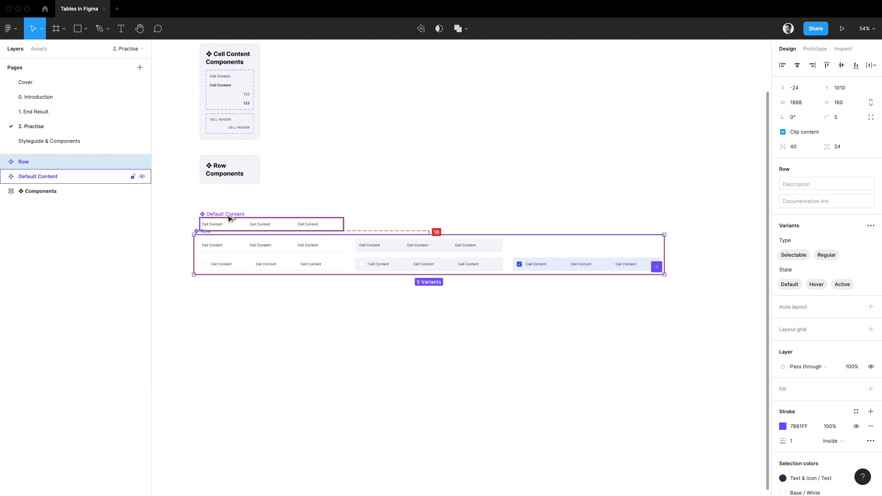
scroll(229, 218, "up", 2)
left_click_drag(191, 236, 199, 244)
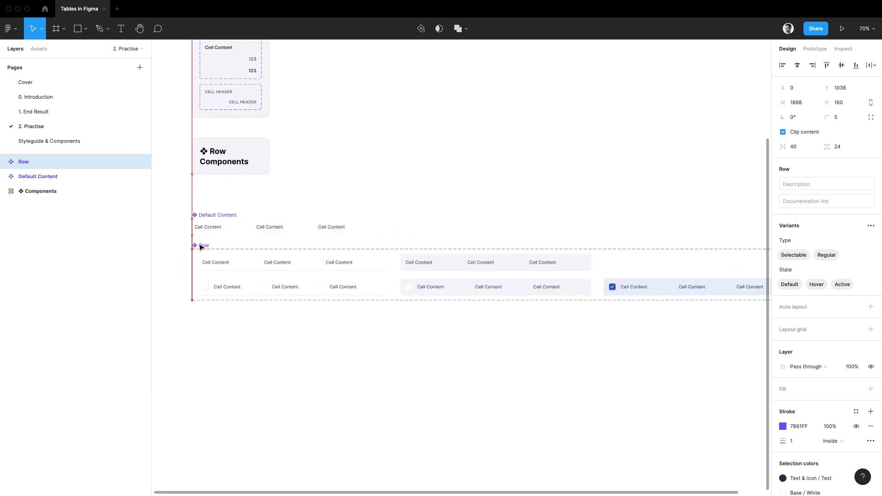
left_click_drag(443, 206, 384, 211)
scroll(388, 212, "down", 3)
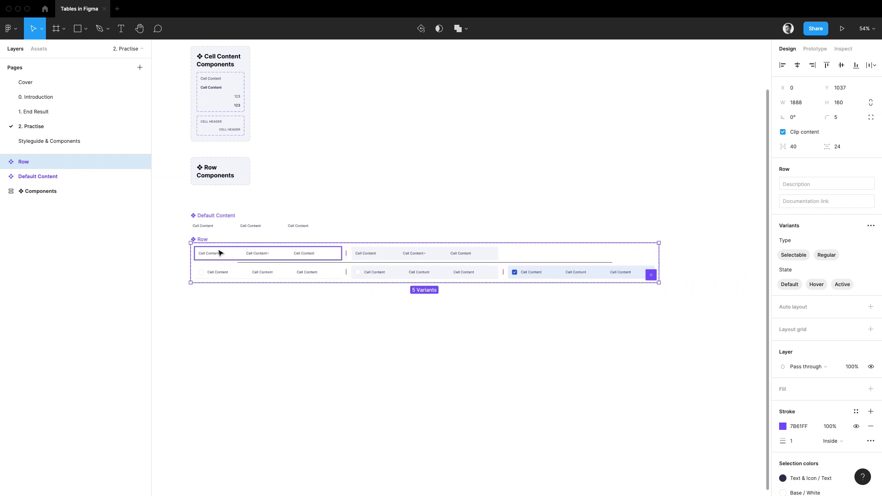
Duplicate the Row component set and name the copy 'Header Row'
key("ctrl+d")
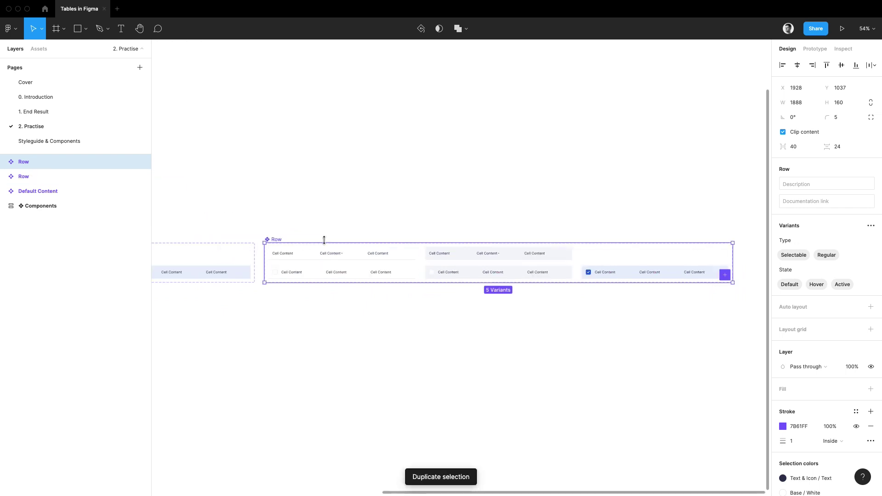
double_click(37, 161)
type("Heade")
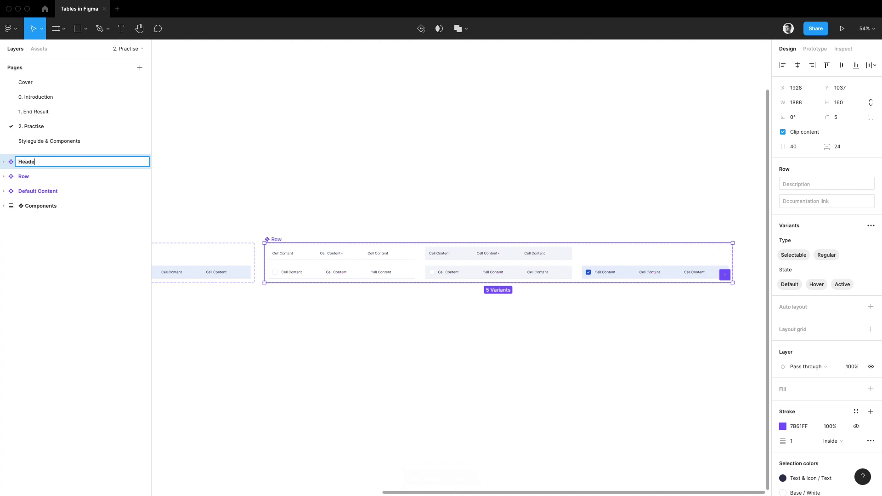
type("r Row")
key("Return")
Rename the original Row component set to 'Body Row'
left_click(34, 177)
double_click(34, 178)
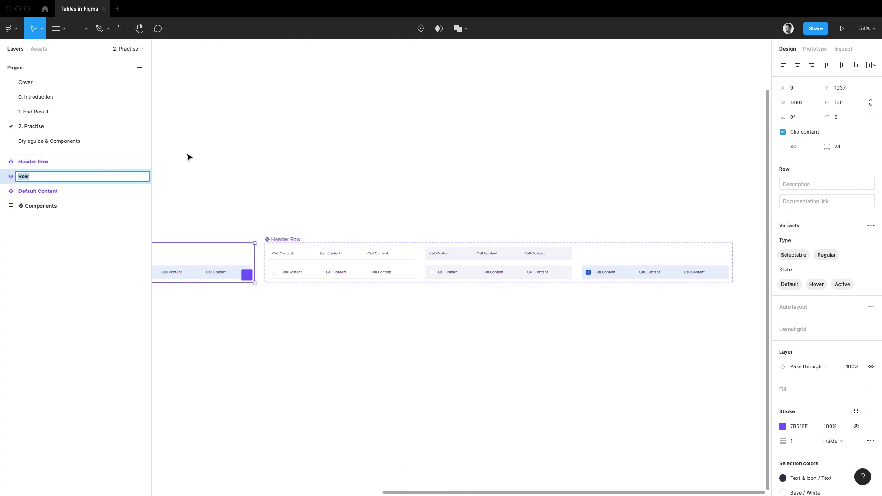
scroll(295, 171, "left", 10)
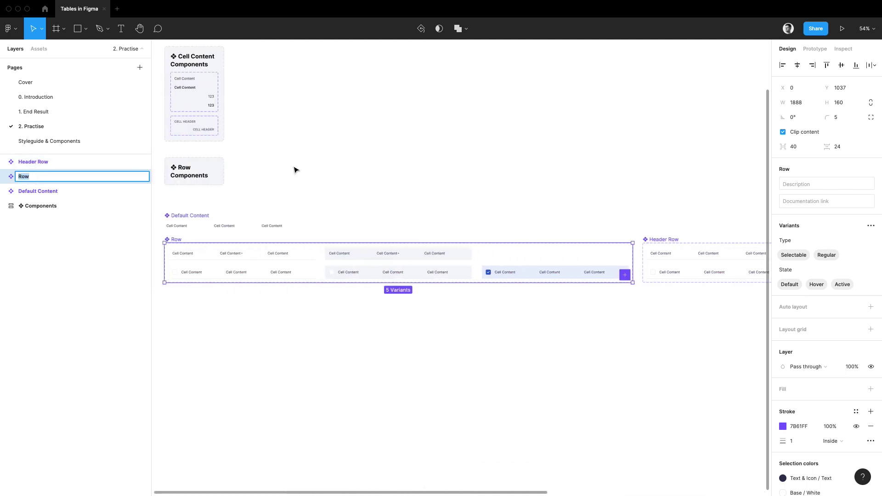
type("Body Row")
key("Return")
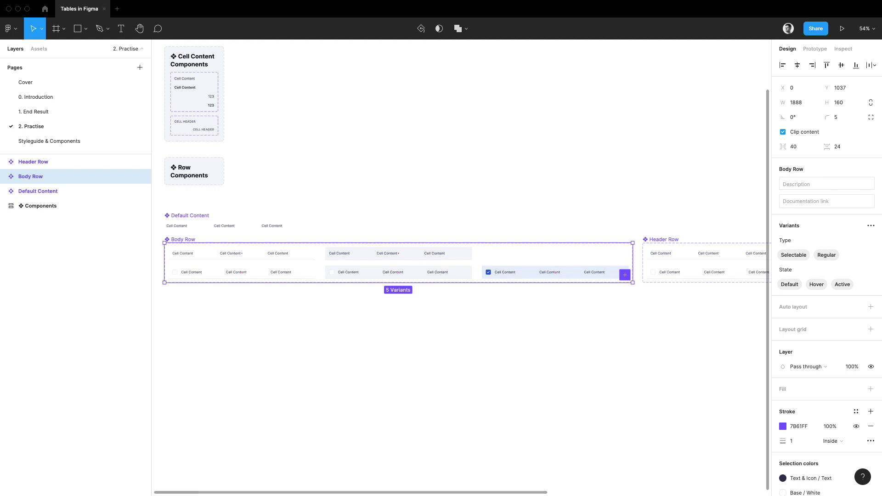
Delete the three Hover and Active variants from the Header Row set
scroll(638, 191, "right", 10)
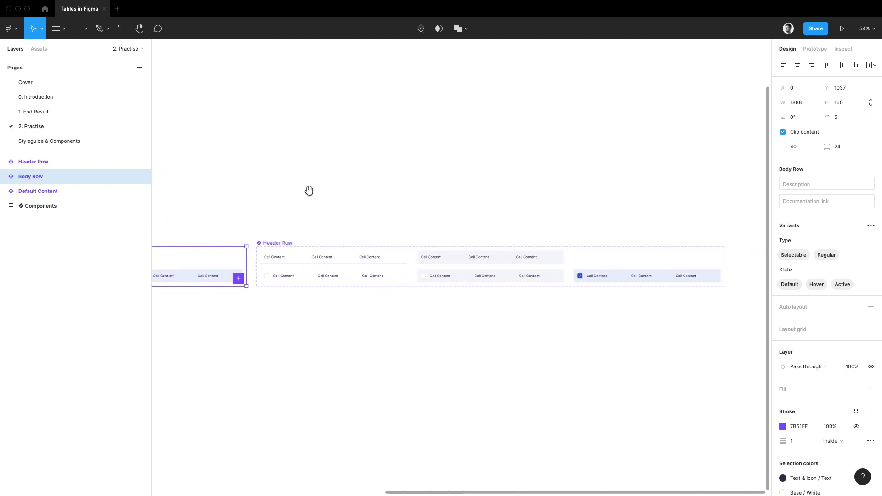
scroll(427, 266, "up", 1)
left_click(427, 266)
left_click_drag(421, 234, 502, 282)
left_click_drag(447, 286, 523, 233)
mouse_move(633, 269)
left_mouse_down()
mouse_move(667, 303)
mouse_move(684, 264)
left_mouse_up()
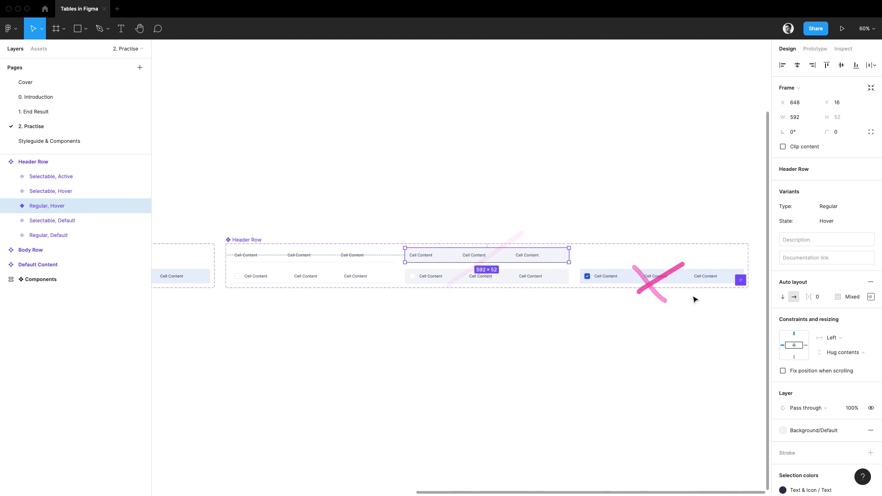
left_click_drag(693, 319, 459, 226)
key("Delete")
Shrink the Header Row set to fit its two remaining variants
left_click(259, 240)
key("super+y")
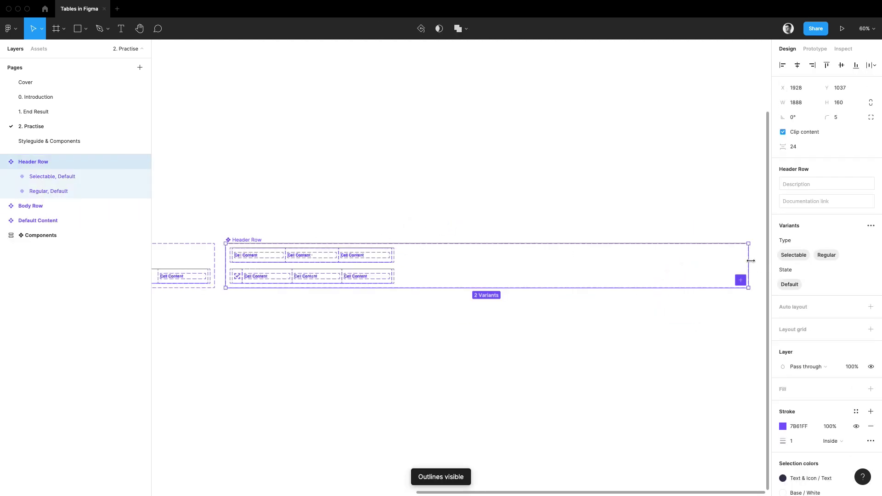
left_click_drag(749, 256, 400, 255)
key("super+y")
Remove the unused State property from the Header Row set
scroll(259, 263, "up", 5)
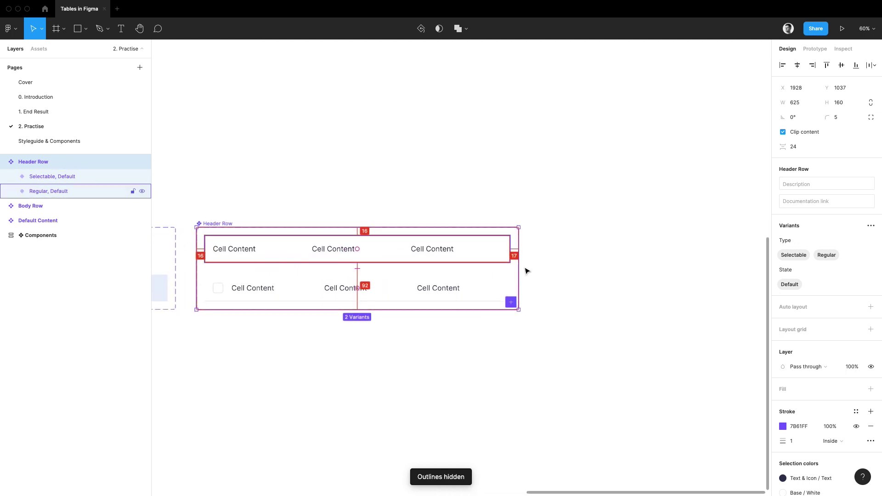
left_click(872, 272)
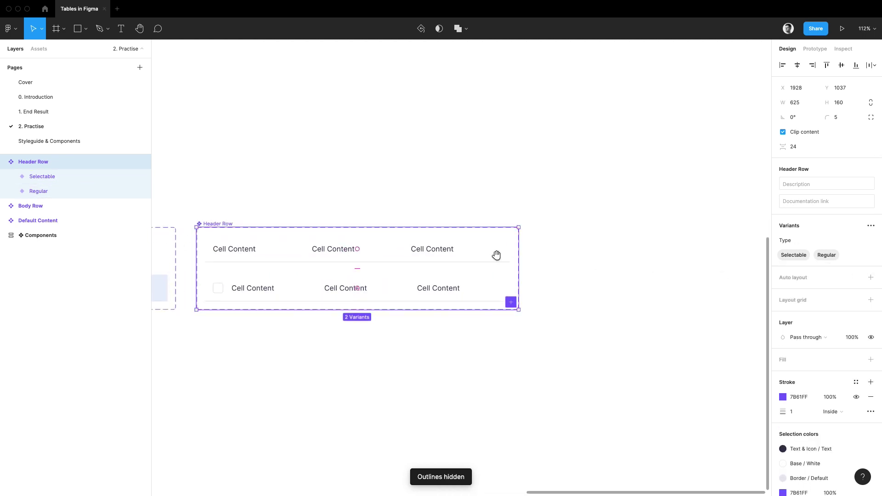
left_click_drag(496, 254, 575, 252)
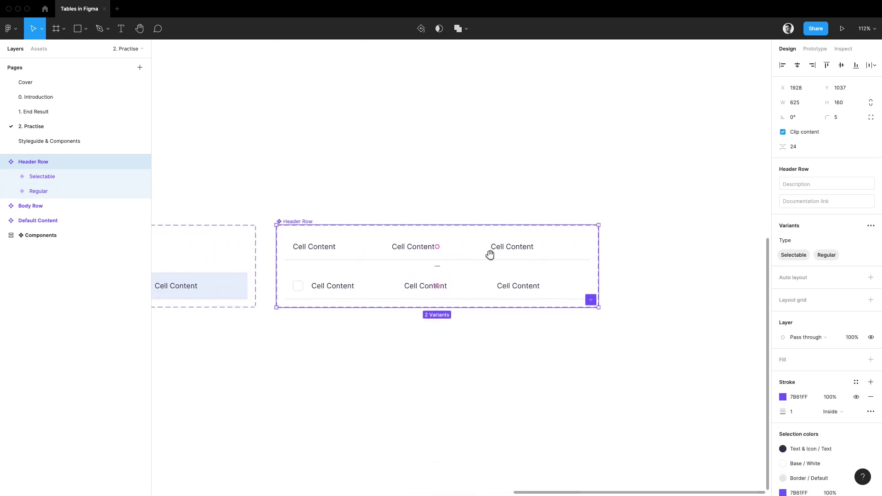
left_click_drag(491, 254, 529, 245)
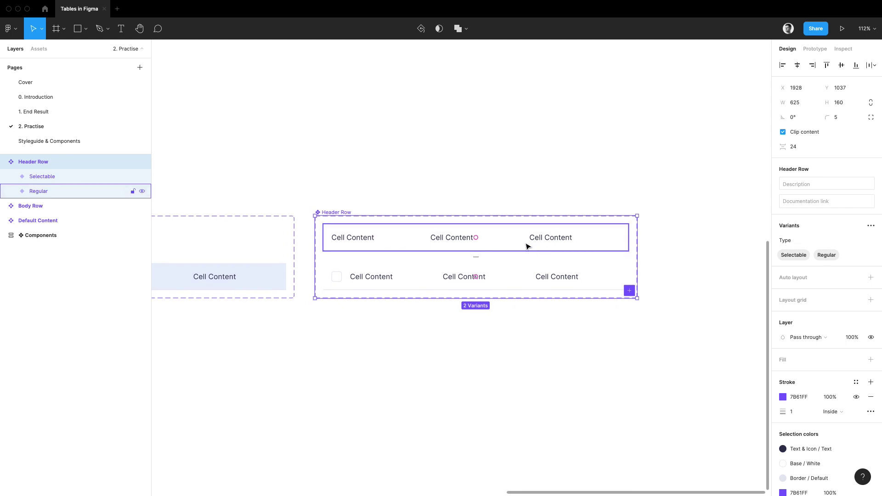
scroll(391, 241, "up", 2)
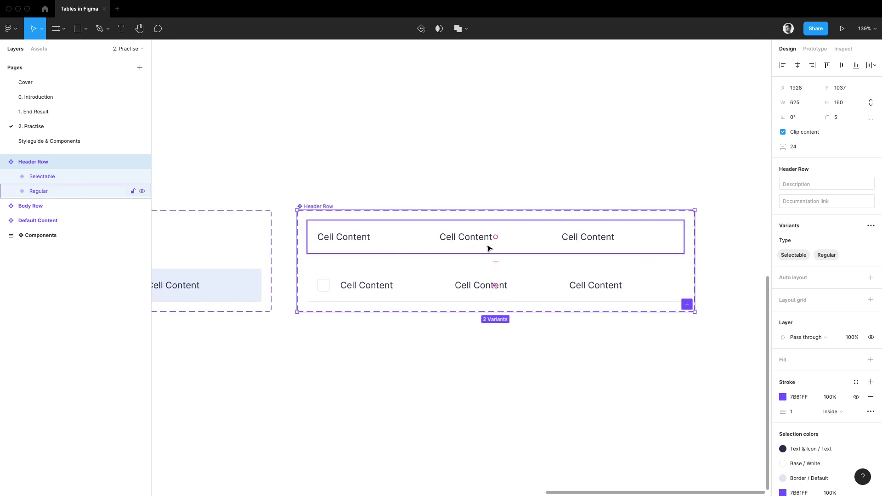
Swap the cell content in both Header Row variants to Header Cell content, reading 'CELL HEADER'
double_click(373, 240)
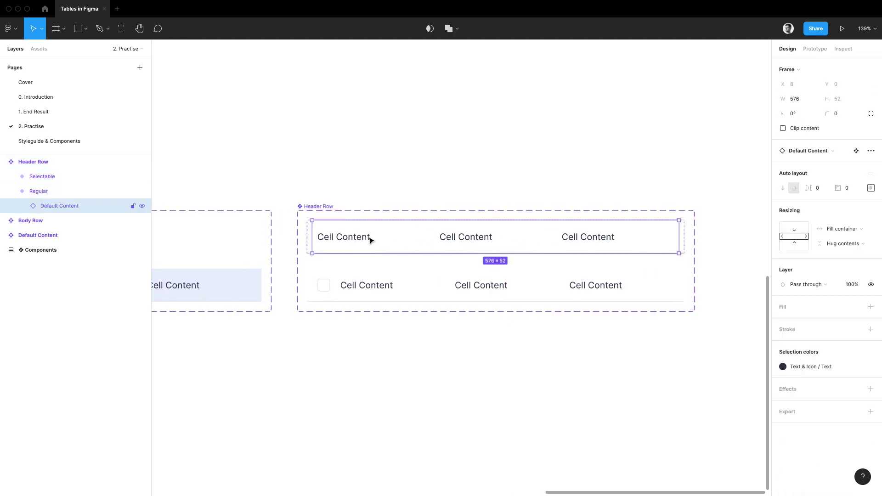
left_click(11, 176)
left_click(79, 192, "shift")
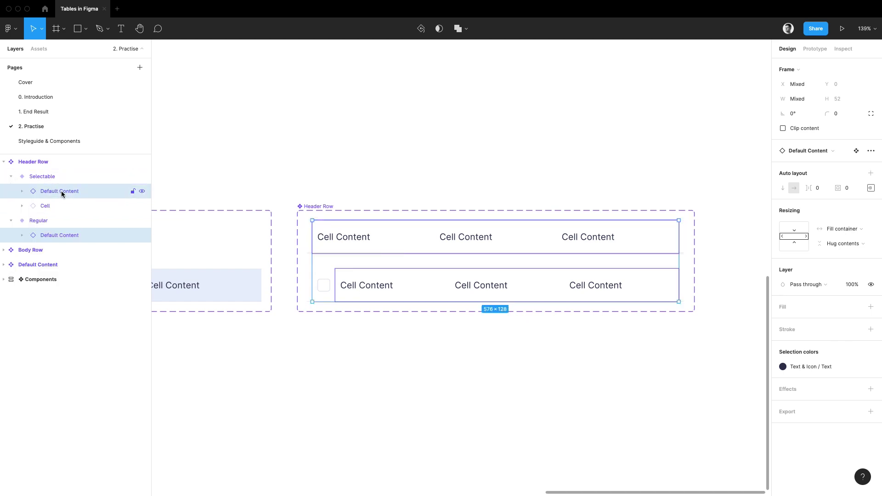
key("Return")
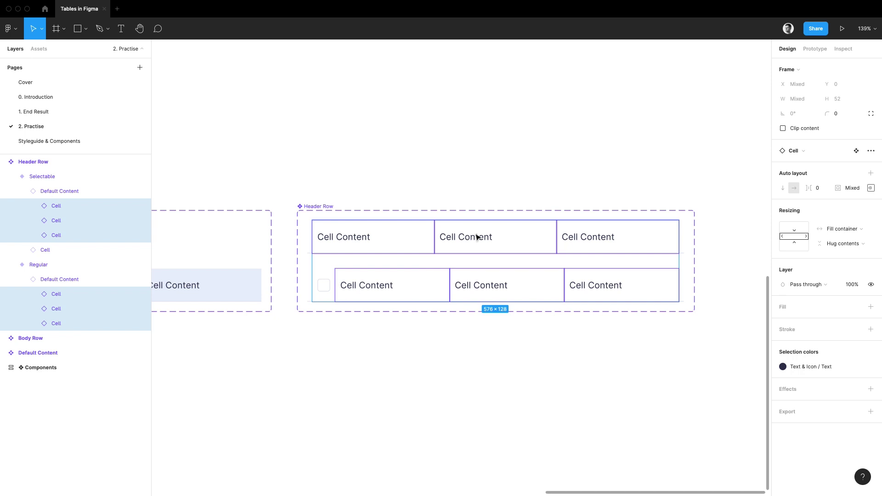
key("Return")
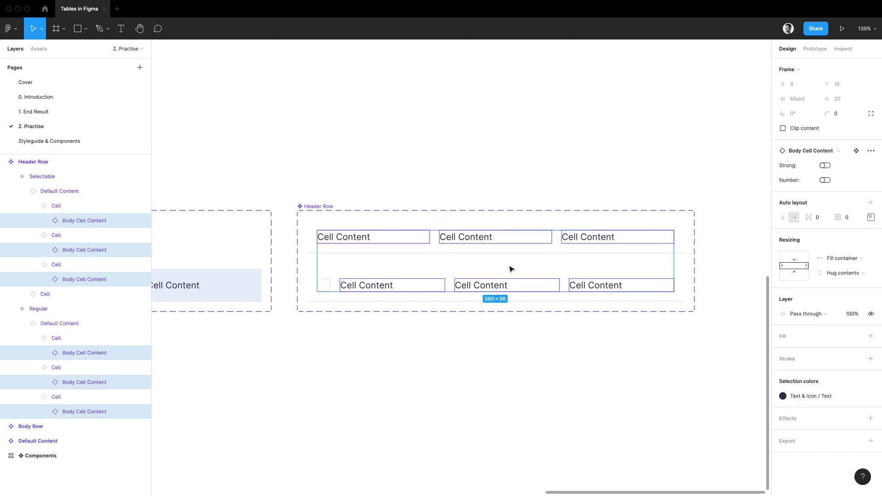
left_click(806, 151)
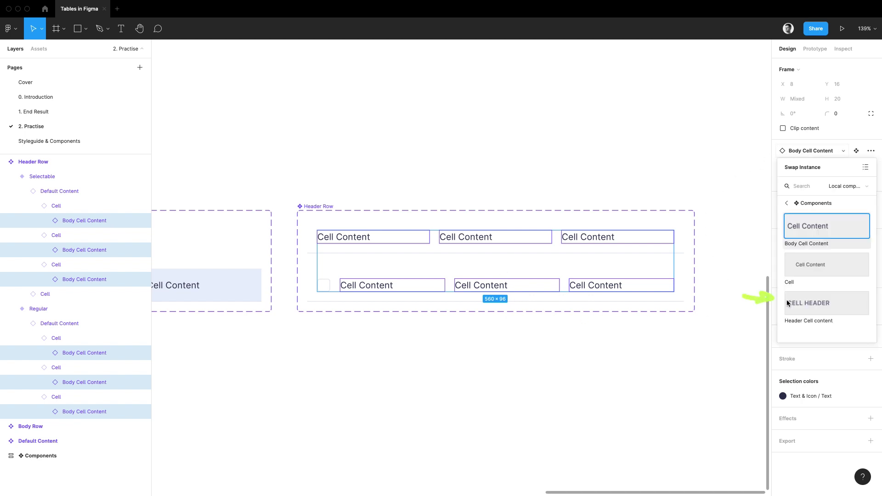
left_click(817, 302)
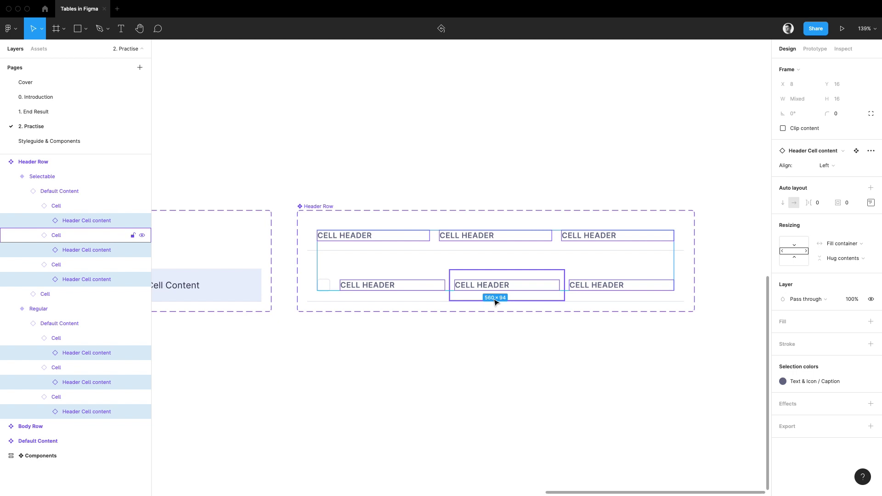
Replace Border/Thin/Bottom with the Border/Thick/Bottom effect style on both Header Row variants
left_click(329, 207)
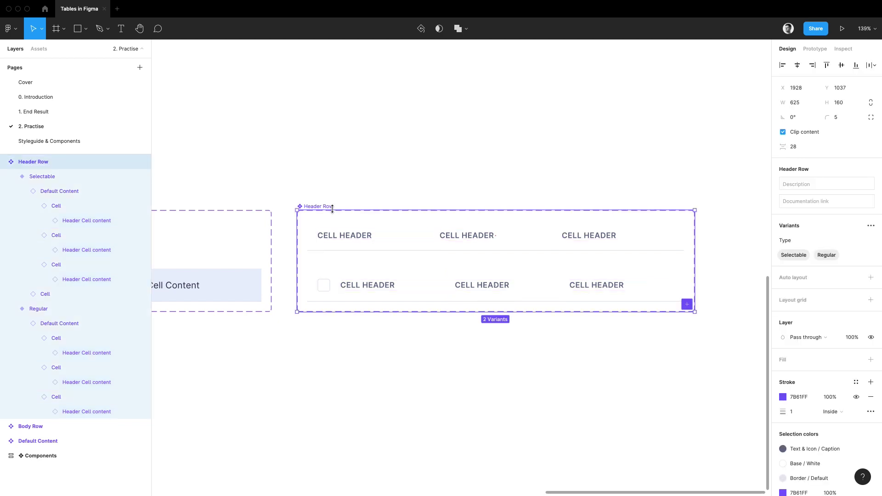
key("Return")
scroll(856, 311, "down", 4)
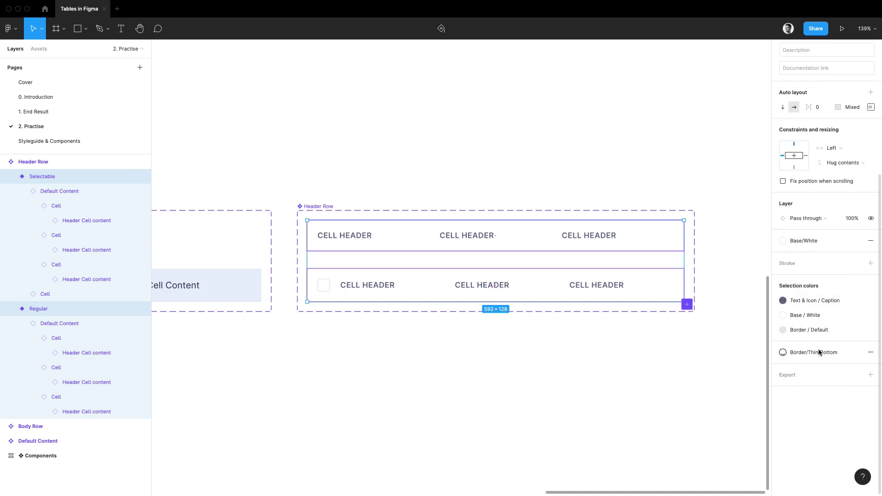
left_click(819, 352)
scroll(796, 436, "down", 3)
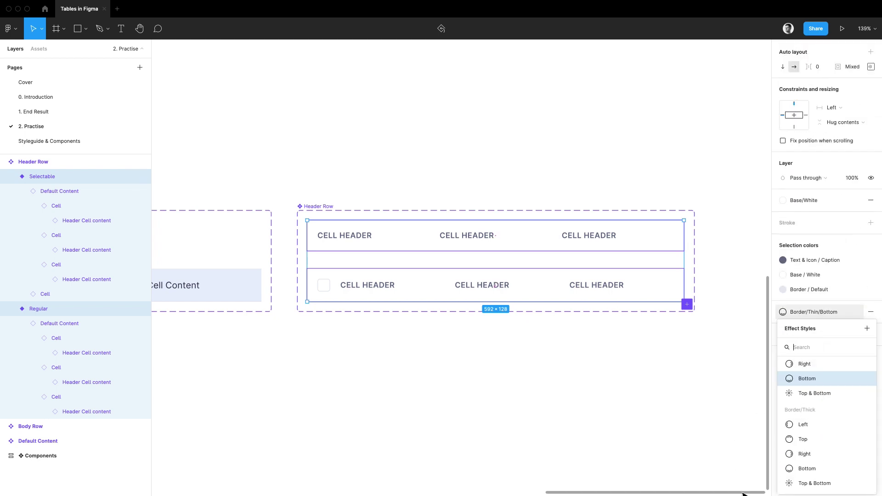
mouse_move(805, 459)
left_mouse_down()
mouse_move(780, 477)
mouse_move(823, 463)
left_mouse_up()
left_click_drag(791, 417, 802, 419)
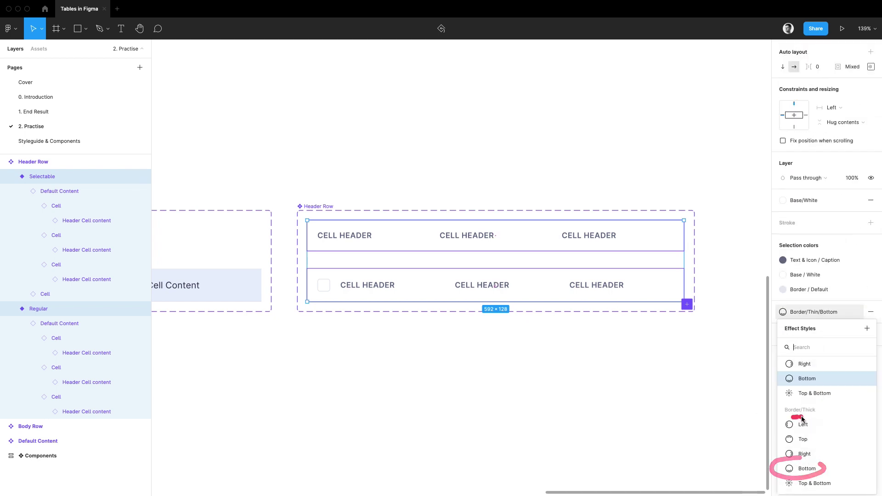
left_click(807, 469)
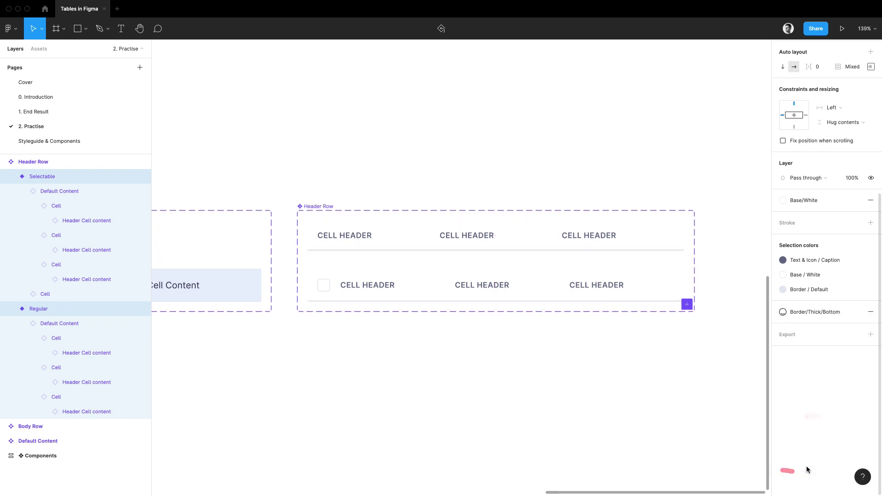
Move the Header Row and Body Row sets into the Row frame
left_click(551, 343)
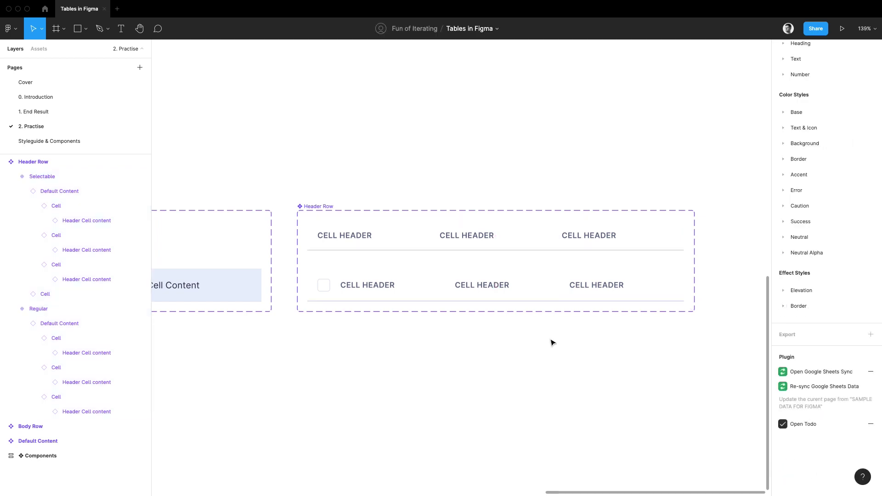
scroll(551, 343, "down", 10)
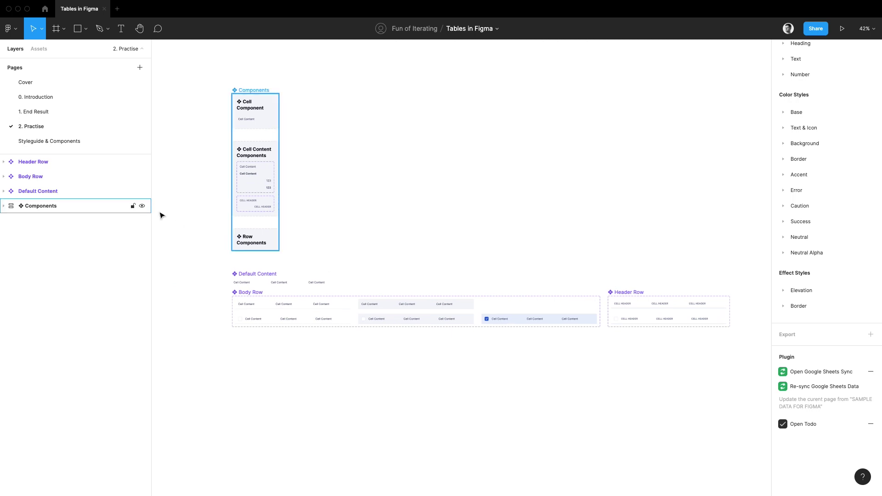
left_click(4, 206)
left_click(40, 176)
left_click(40, 167, "shift")
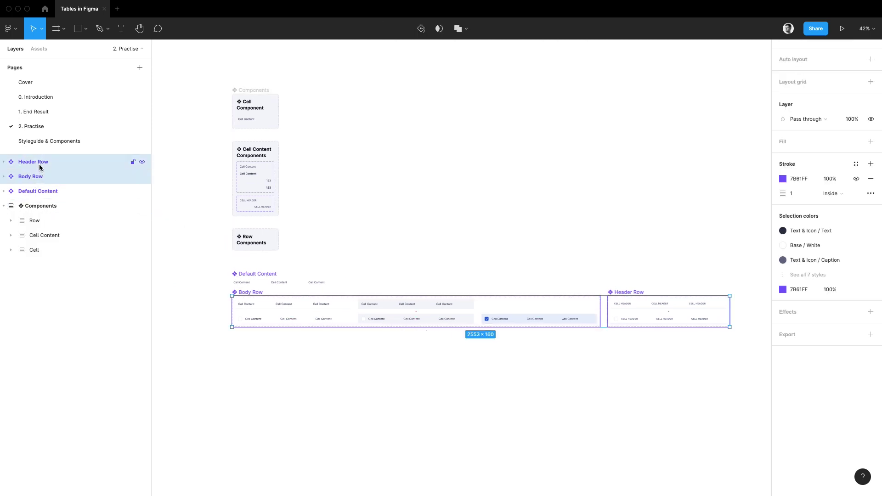
left_click_drag(40, 167, 39, 221)
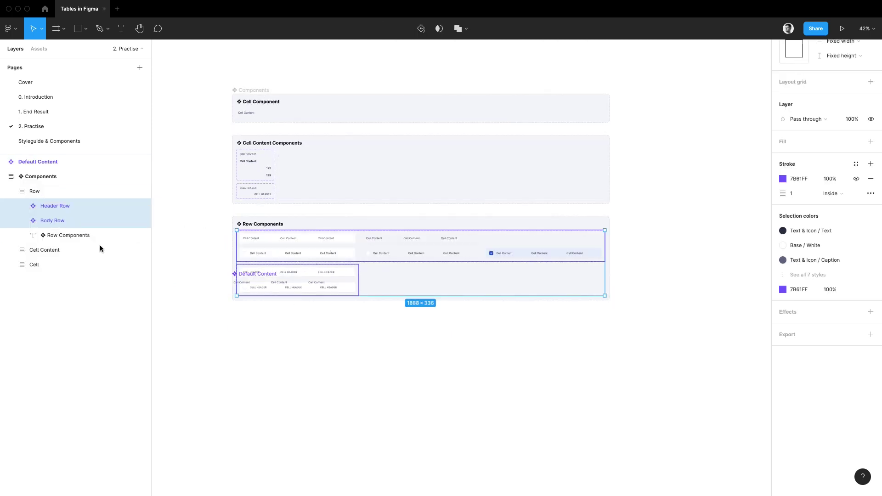
Move Default Content out to the left of Row Components
left_click(37, 162)
left_click_drag(243, 283, 198, 245)
left_click(315, 304)
scroll(317, 312, "up", 3)
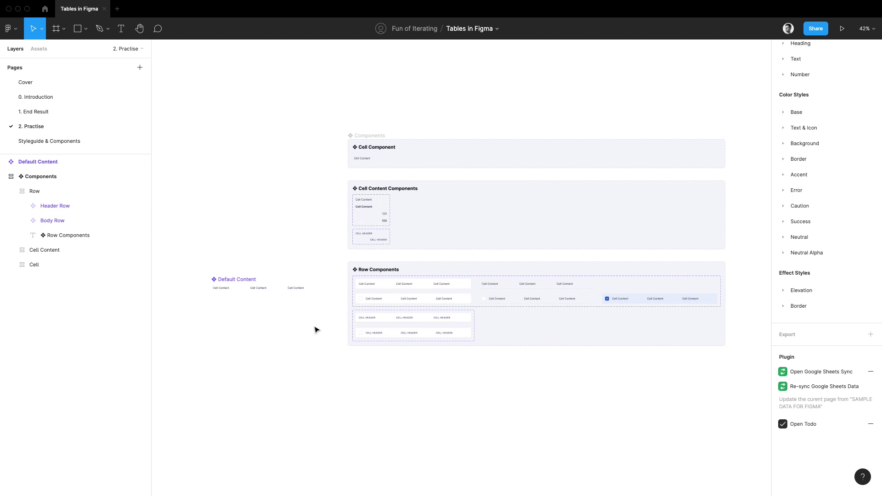
key("alt+l")
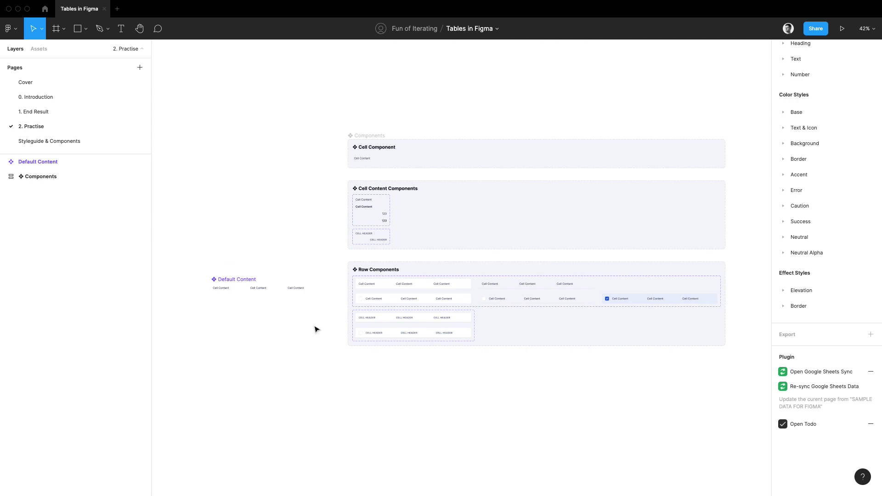